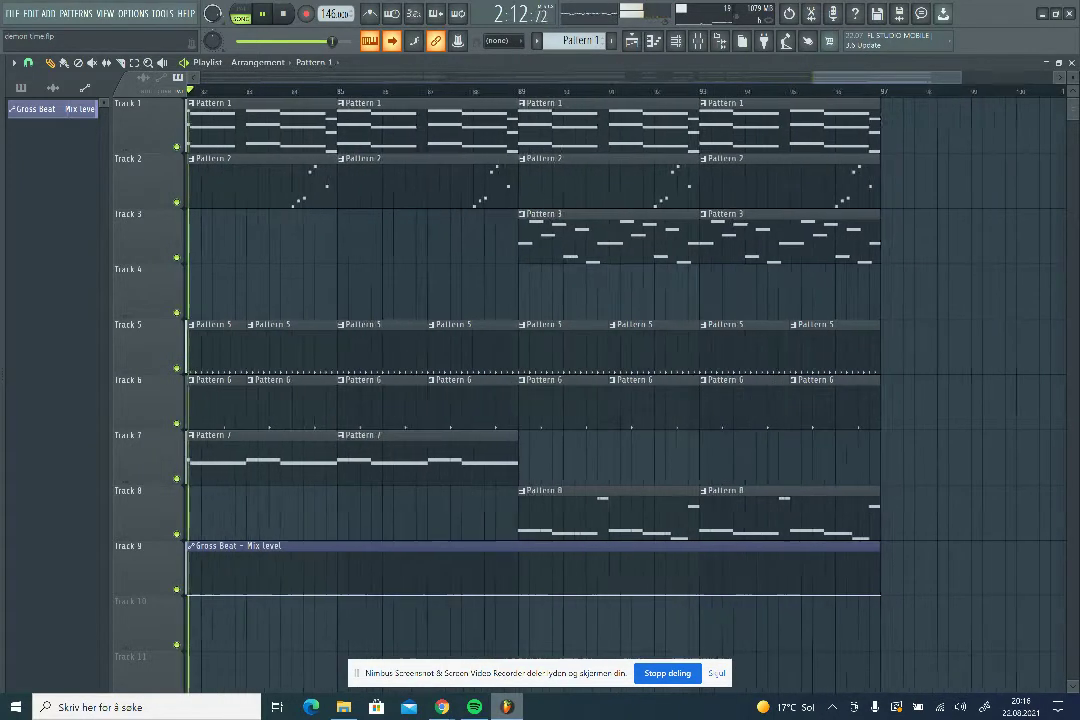
Follow the playback to the end of the arrangement, stop it, and show all clips from bar 1 to 97 in the playlist
{"action": "scroll", "coordinate": [530, 350], "scroll_direction": "down", "scroll_amount": 1}
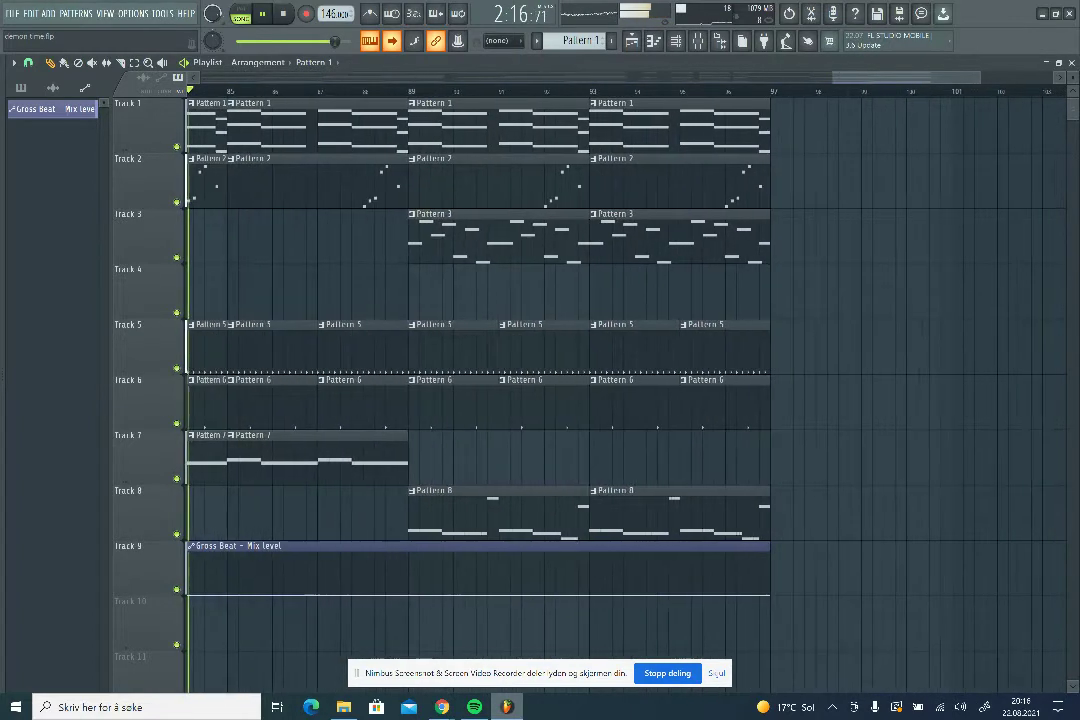
{"action": "scroll", "coordinate": [470, 350], "scroll_direction": "down", "scroll_amount": 1}
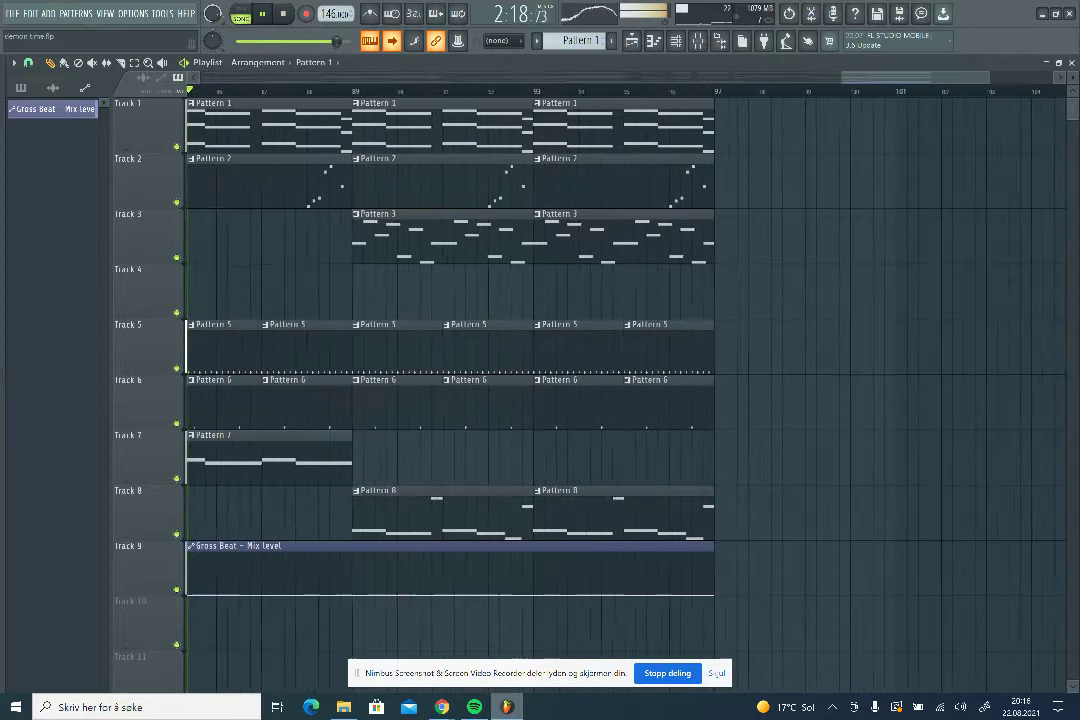
{"action": "scroll", "coordinate": [530, 350], "scroll_direction": "down", "scroll_amount": 2}
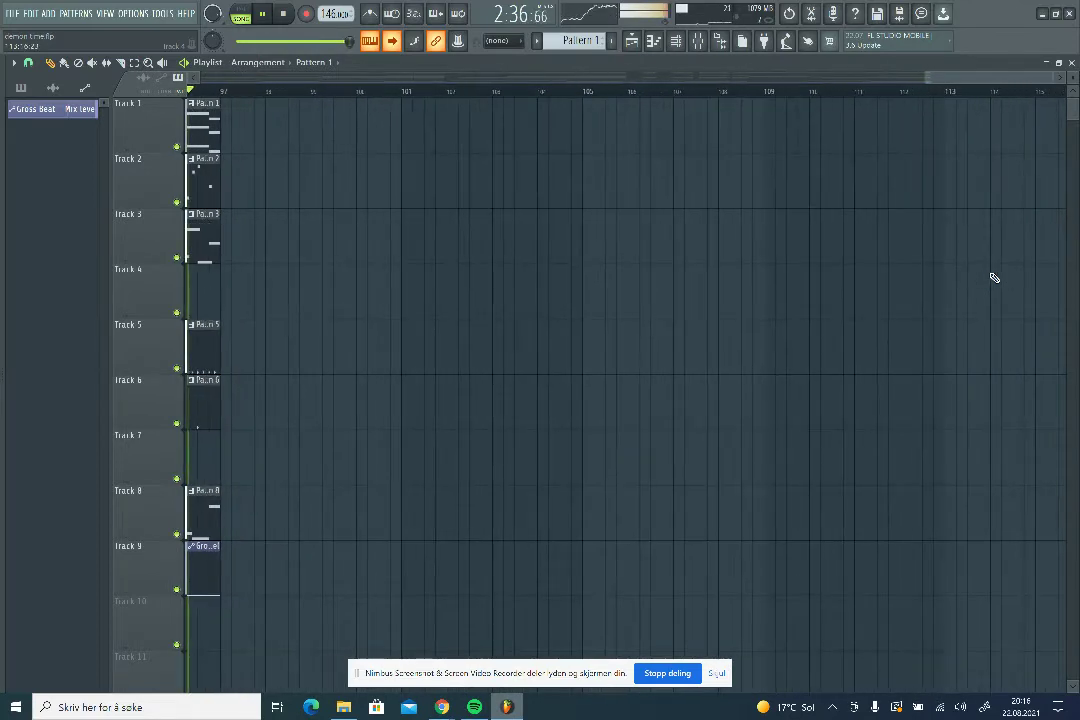
{"action": "key", "text": "space"}
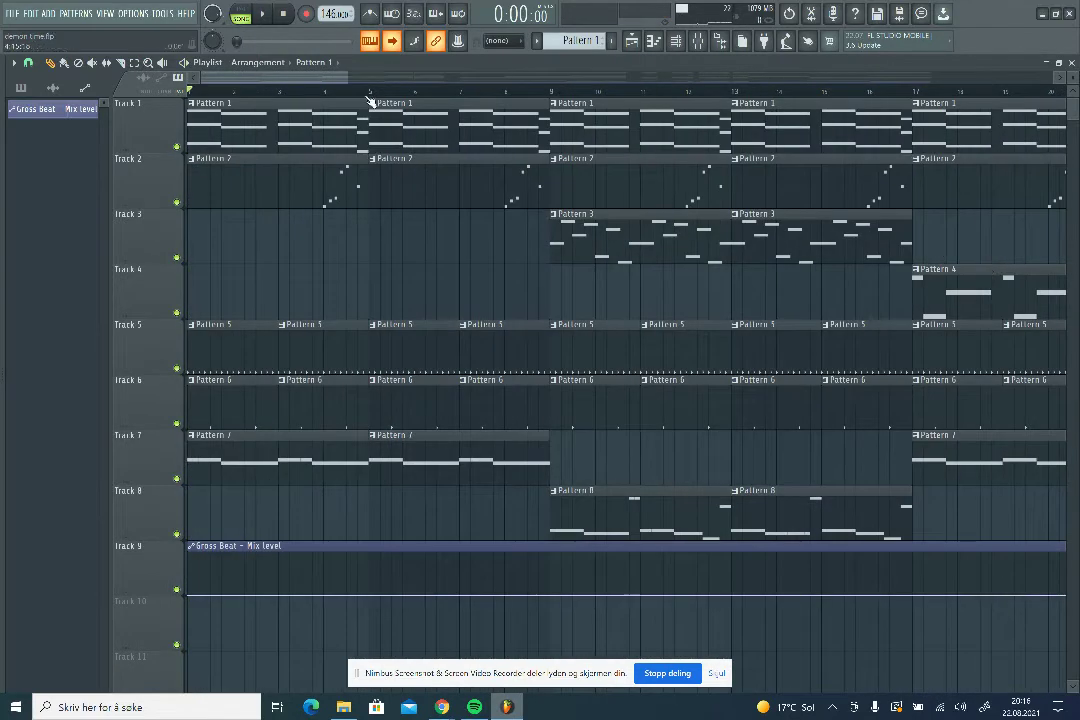
{"action": "left_click_drag", "start_coordinate": [345, 75], "coordinate": [991, 204]}
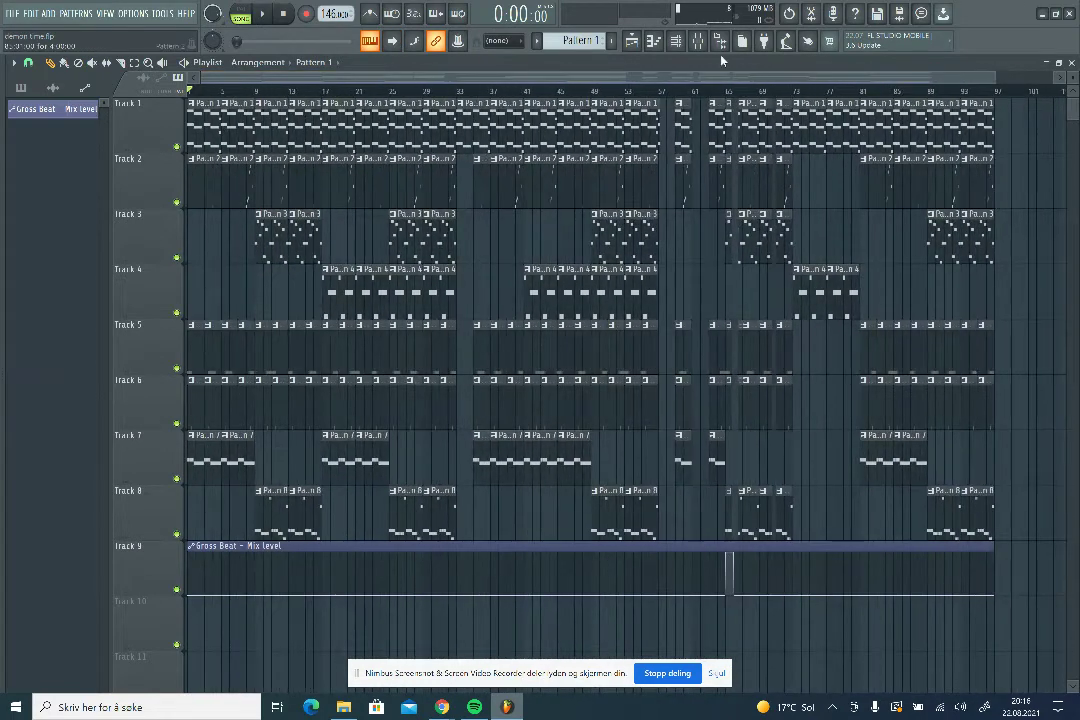
Show the mixer and inspect the Gross Beat and Fruity soft clipper effects on the master track
{"action": "key", "text": "F9"}
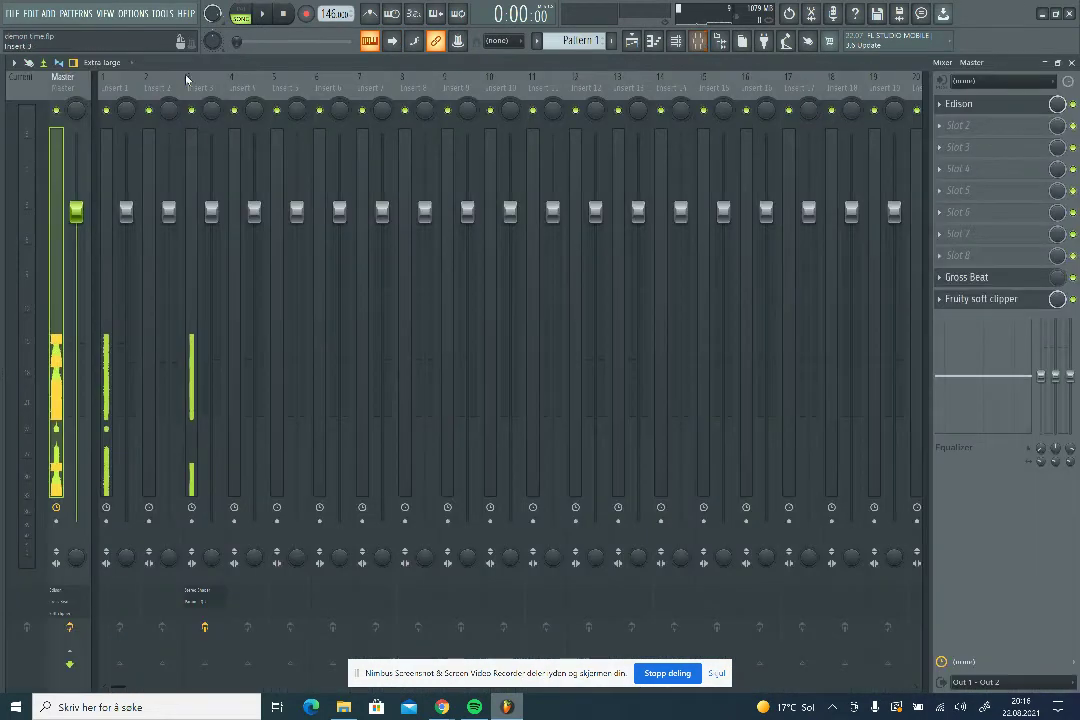
{"action": "left_click", "coordinate": [976, 278]}
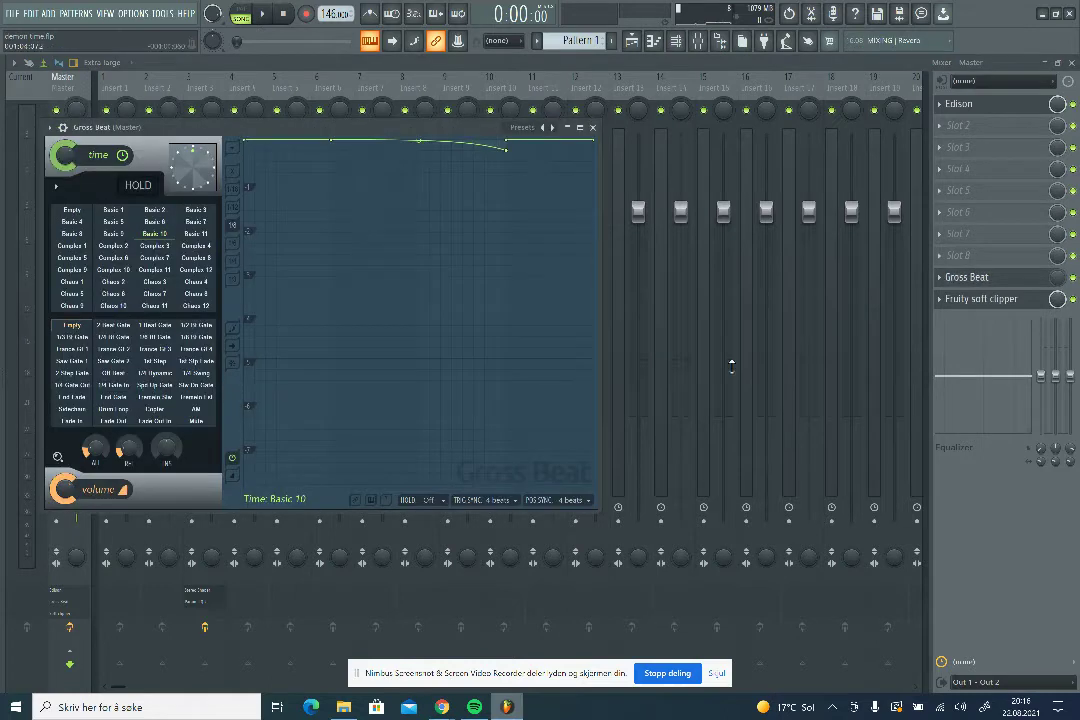
{"action": "left_click", "coordinate": [1005, 302]}
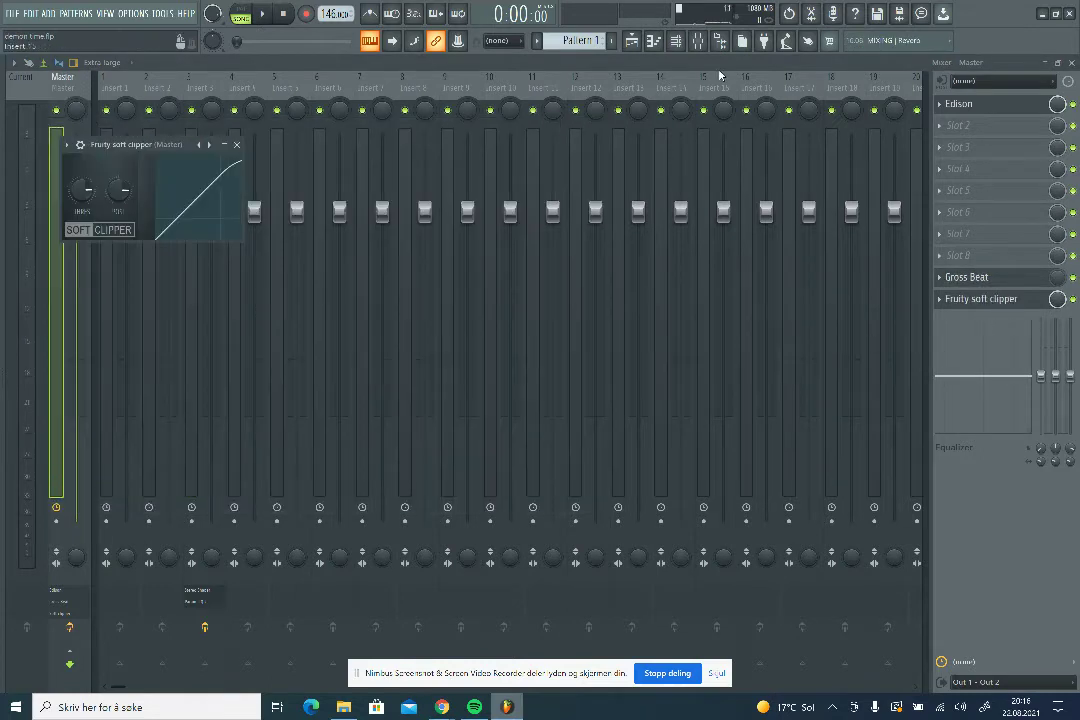
Show Pattern 1's GMS chords in the piano roll and play the pattern on its own
{"action": "left_click", "coordinate": [653, 40]}
{"action": "scroll", "coordinate": [150, 127], "scroll_direction": "up", "scroll_amount": 3}
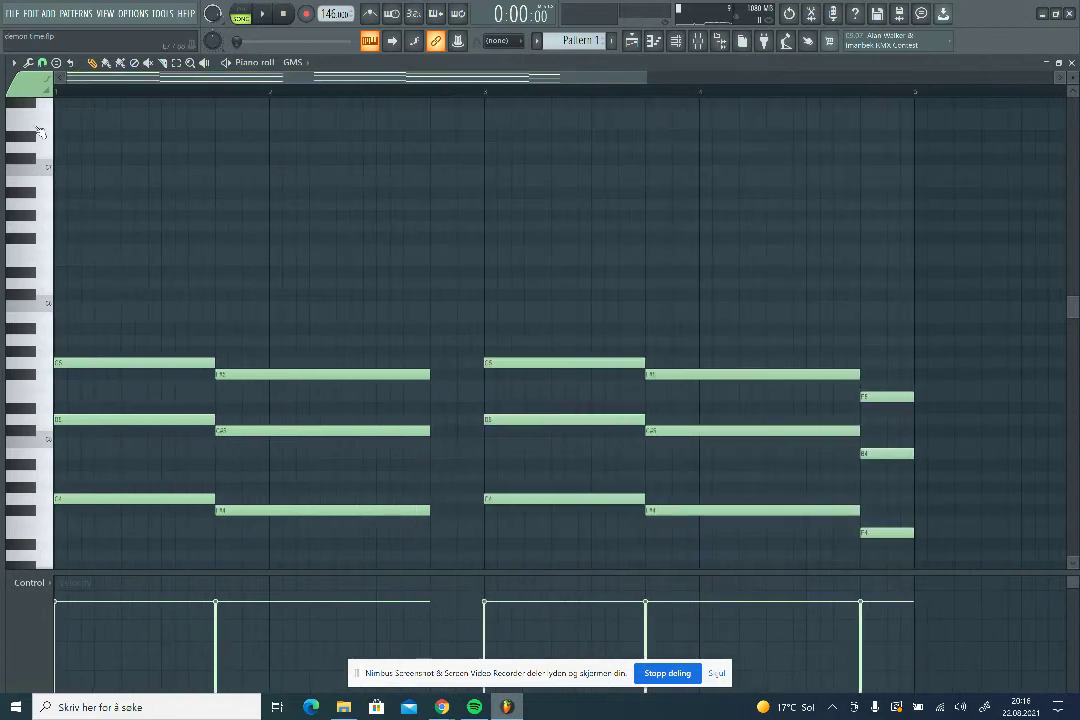
{"action": "scroll", "coordinate": [1072, 310], "scroll_direction": "down", "scroll_amount": 2}
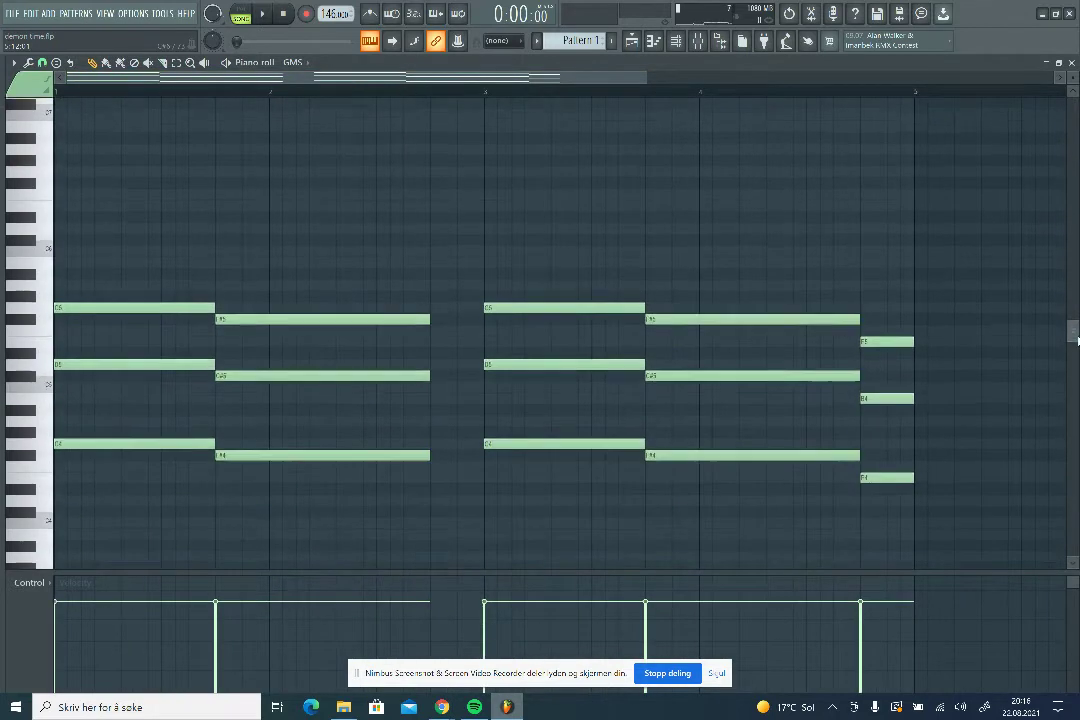
{"action": "left_click", "coordinate": [262, 13]}
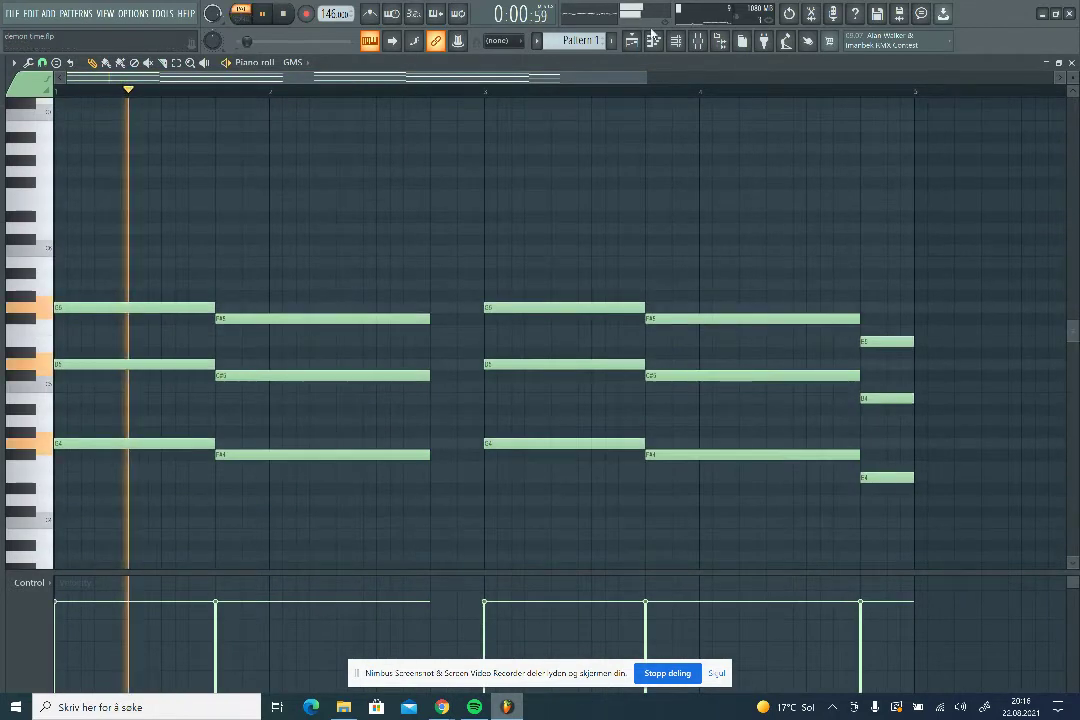
Open the GMS synth from the channel rack and show its miscellaneous functions settings
{"action": "left_click", "coordinate": [677, 41]}
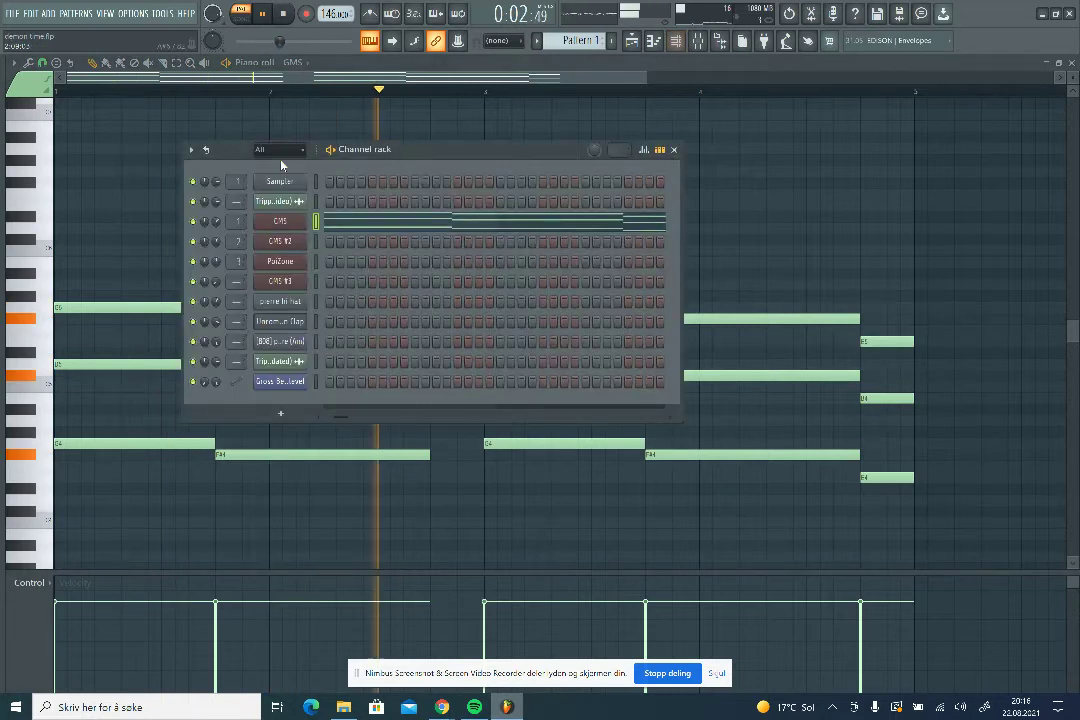
{"action": "left_click", "coordinate": [282, 221]}
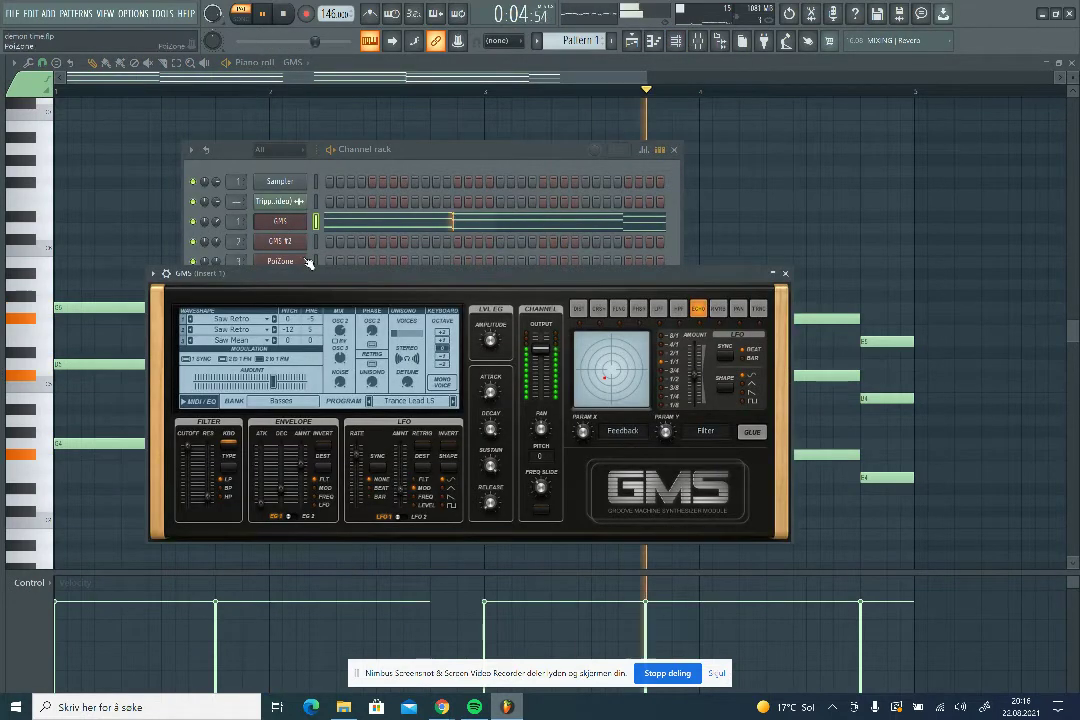
{"action": "left_click", "coordinate": [166, 273]}
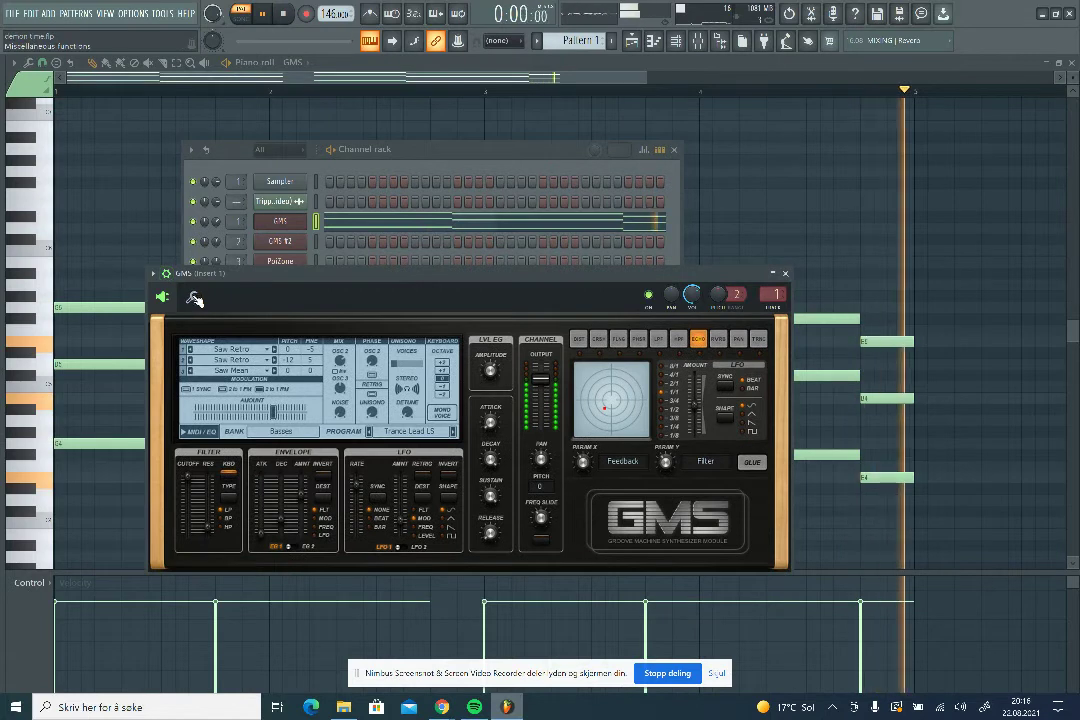
{"action": "left_click", "coordinate": [192, 296]}
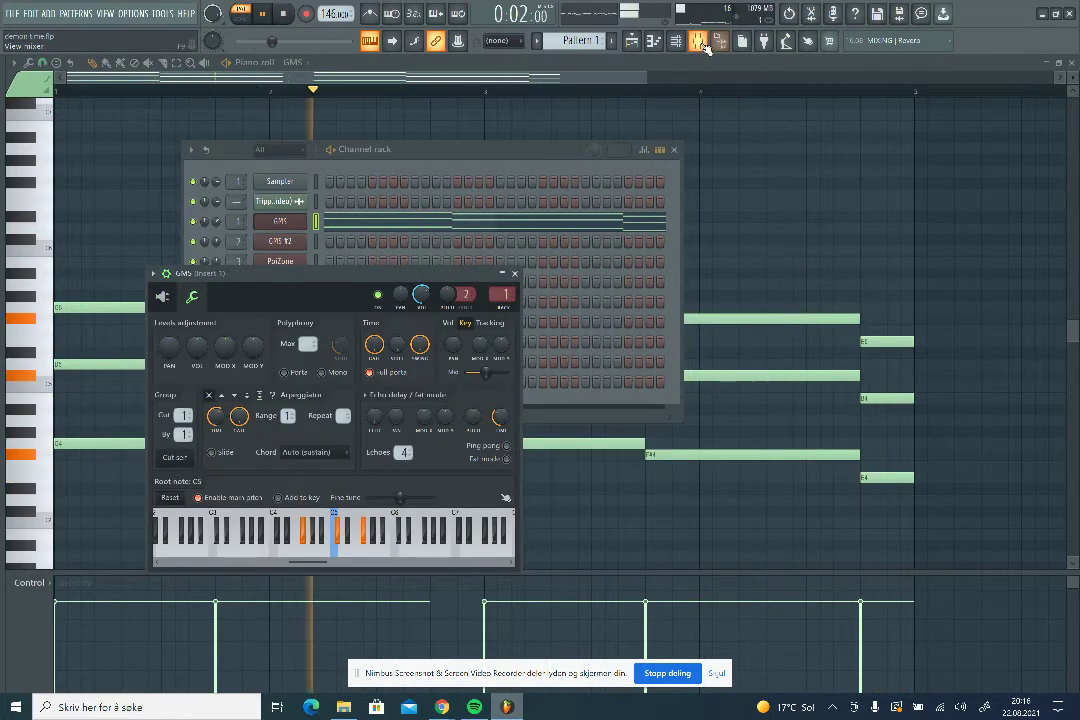
Check the effect slots on mixer insert 1, return to the Pattern 1 piano roll and stop playback
{"action": "key", "text": "F9"}
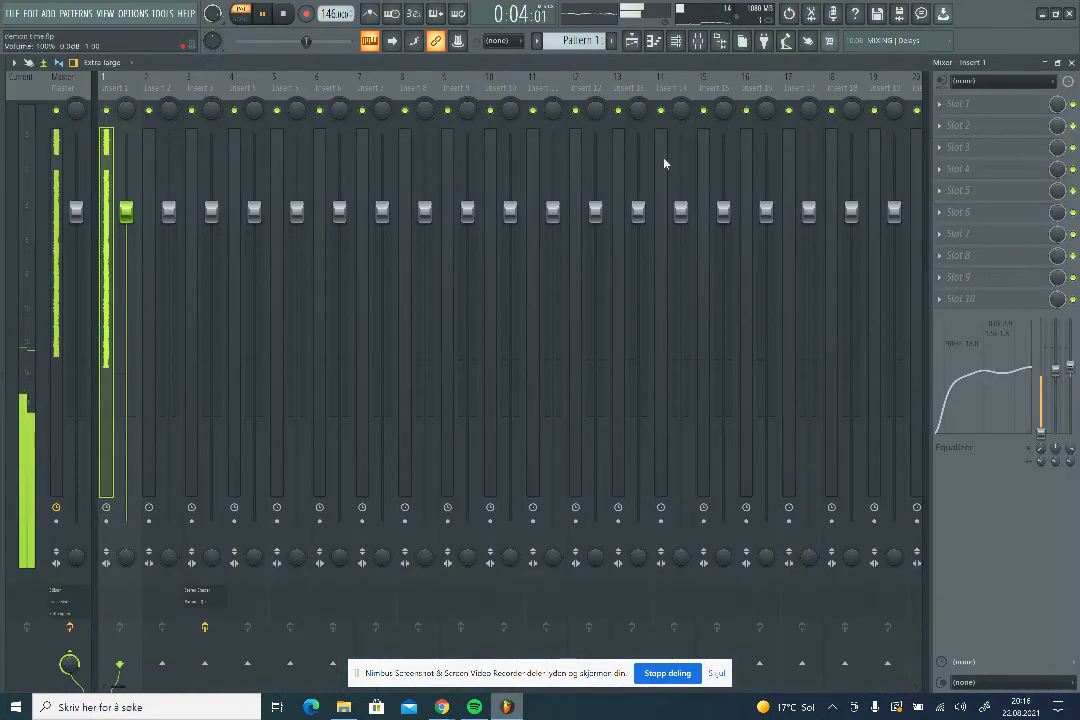
{"action": "left_click", "coordinate": [653, 40]}
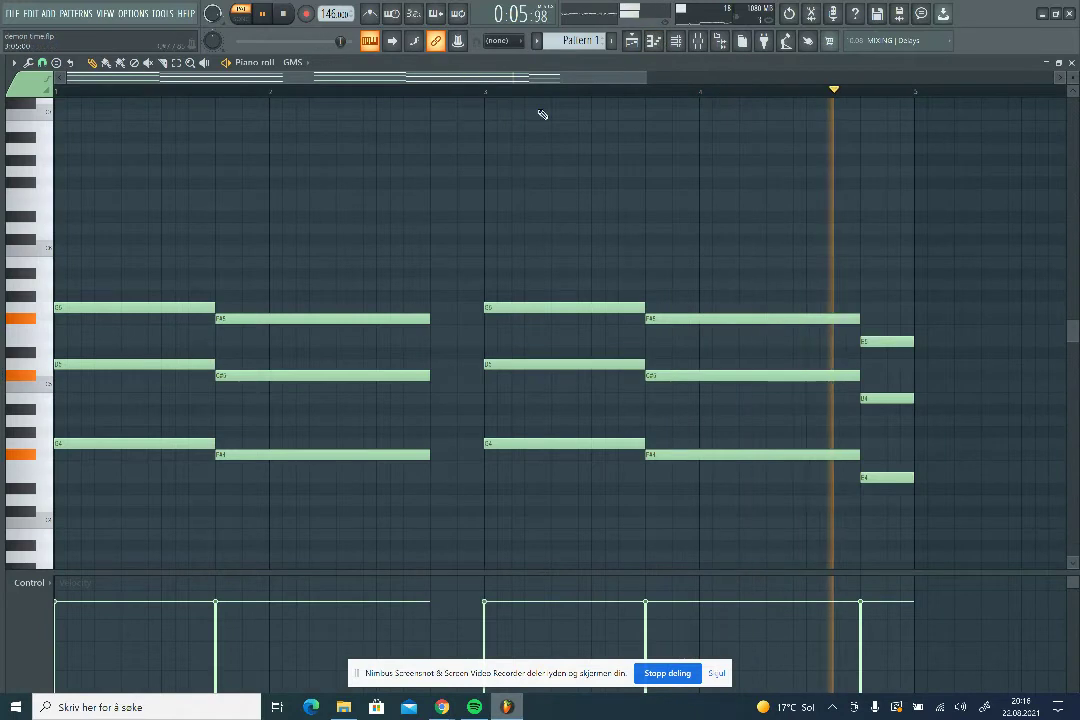
{"action": "key", "text": "space"}
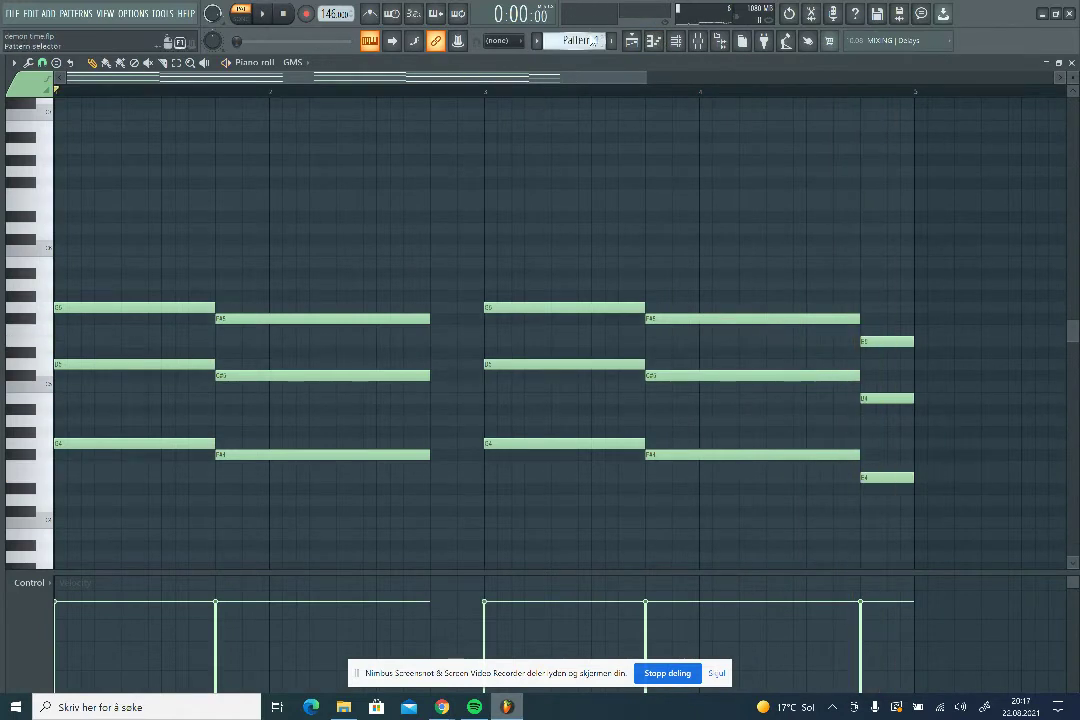
Switch to Pattern 2 and play its GMS #2 notes in the piano roll
{"action": "scroll", "coordinate": [593, 35], "scroll_direction": "down", "scroll_amount": 1}
{"action": "scroll", "coordinate": [1070, 325], "scroll_direction": "up", "scroll_amount": 5}
{"action": "key", "text": "space"}
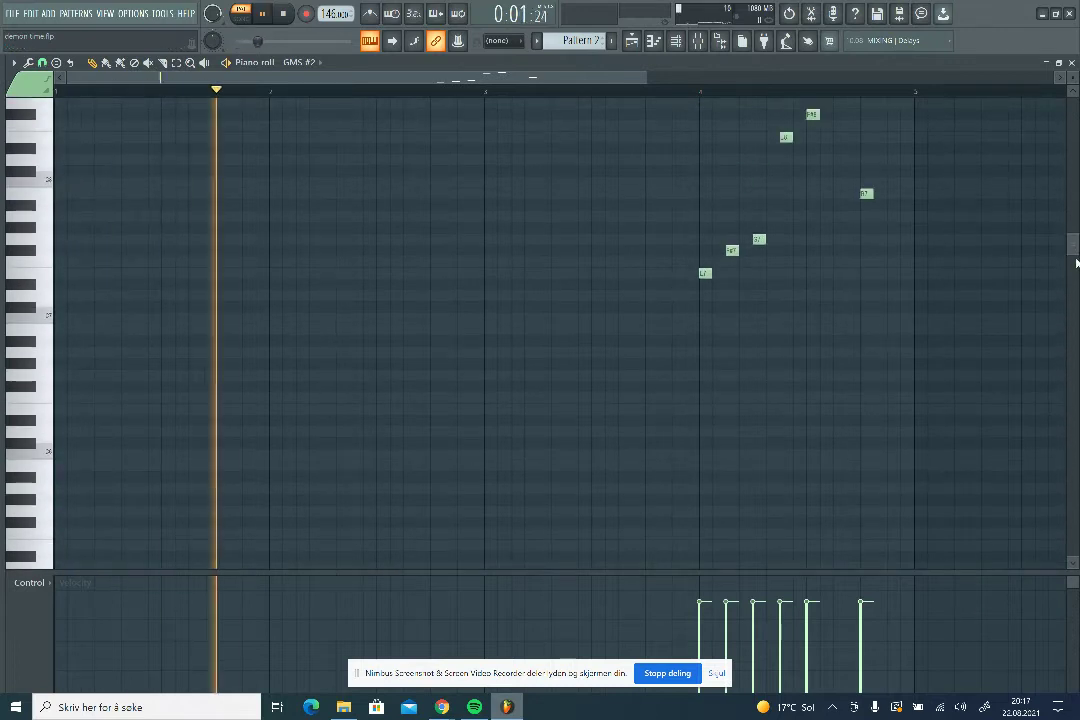
{"action": "scroll", "coordinate": [969, 158], "scroll_direction": "up", "scroll_amount": 3}
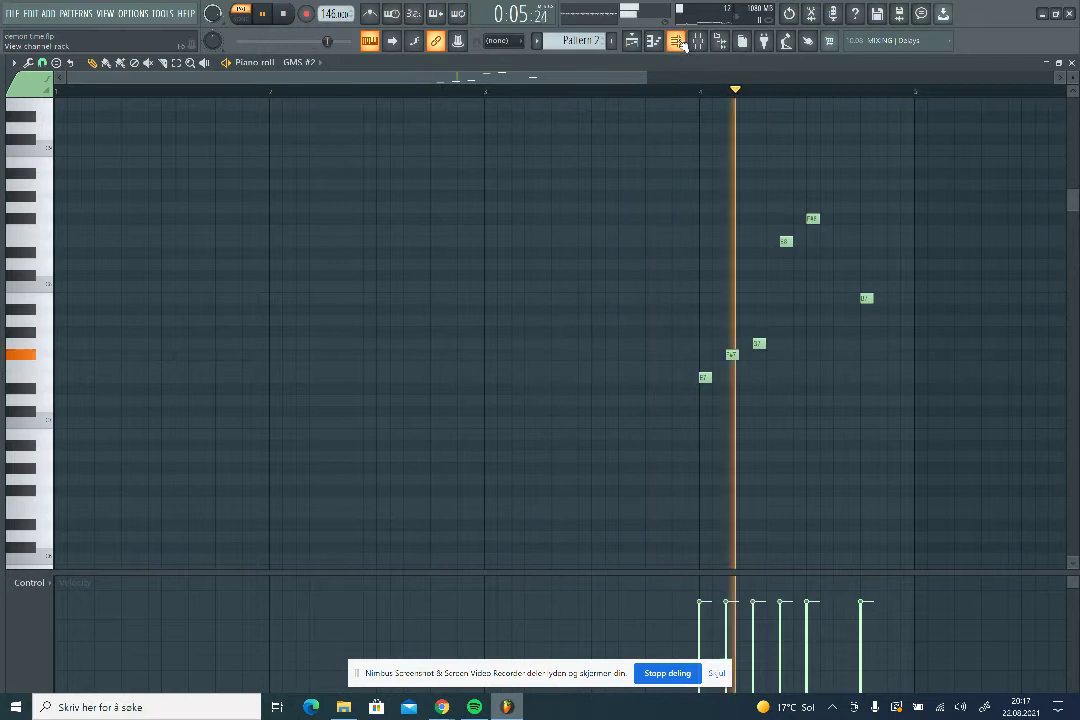
Inspect the GMS #2 synth, including its distortion effect, and its mixer track, insert 2
{"action": "key", "text": "F6"}
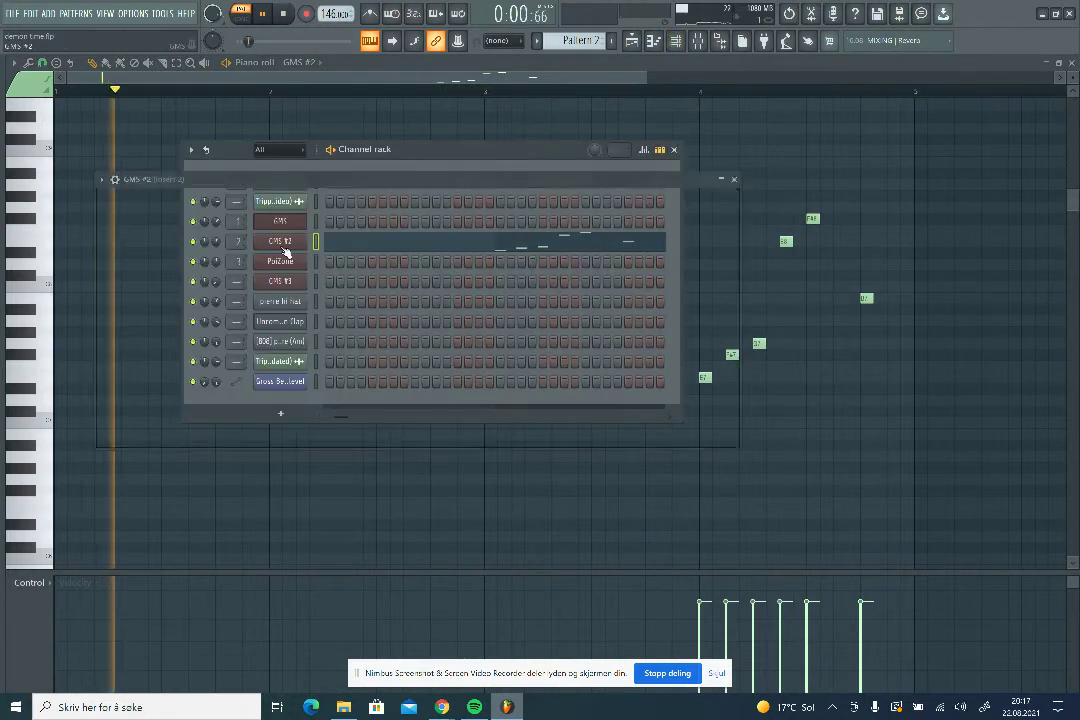
{"action": "left_click", "coordinate": [281, 242]}
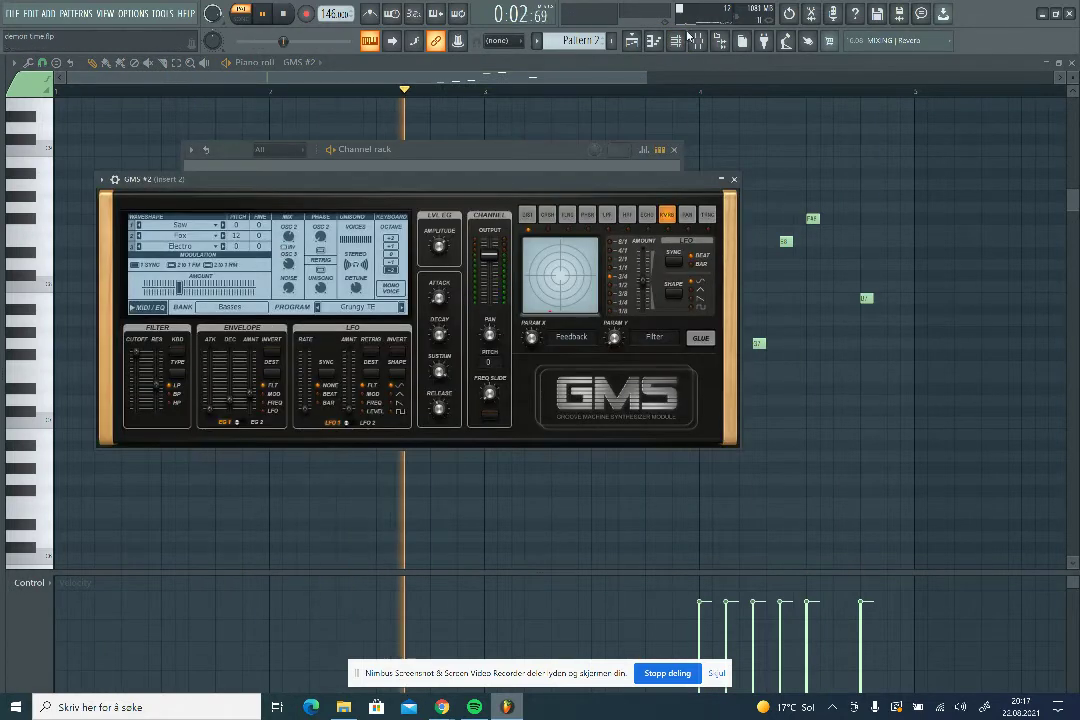
{"action": "key", "text": "F9"}
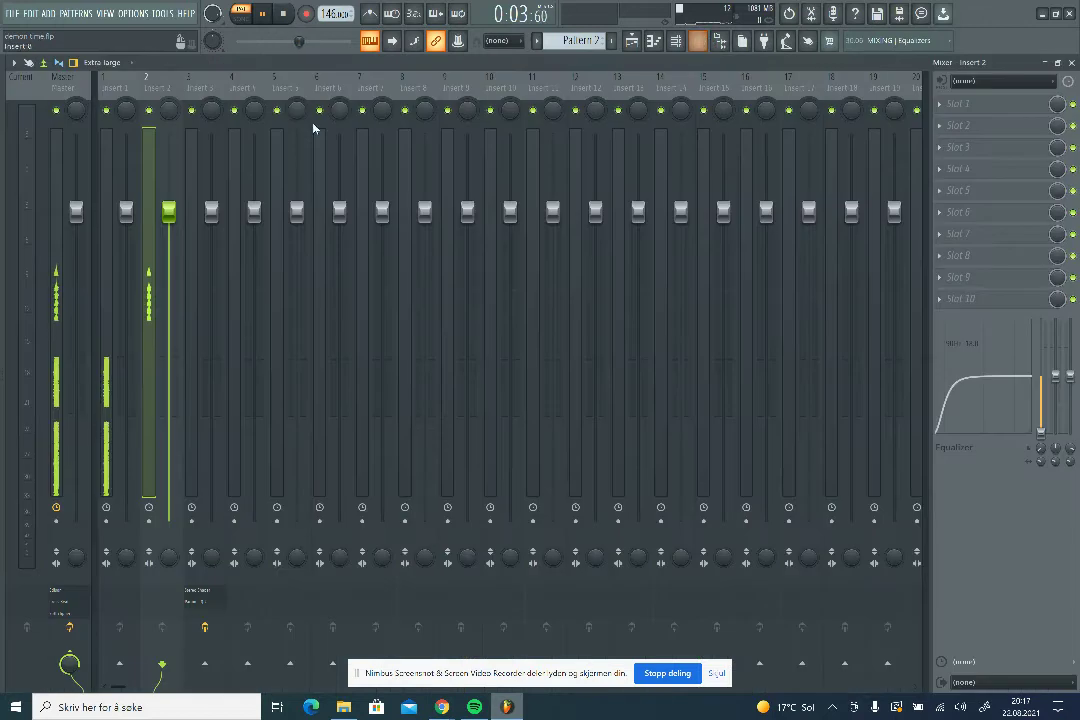
{"action": "left_click", "coordinate": [676, 40]}
{"action": "left_click", "coordinate": [282, 243]}
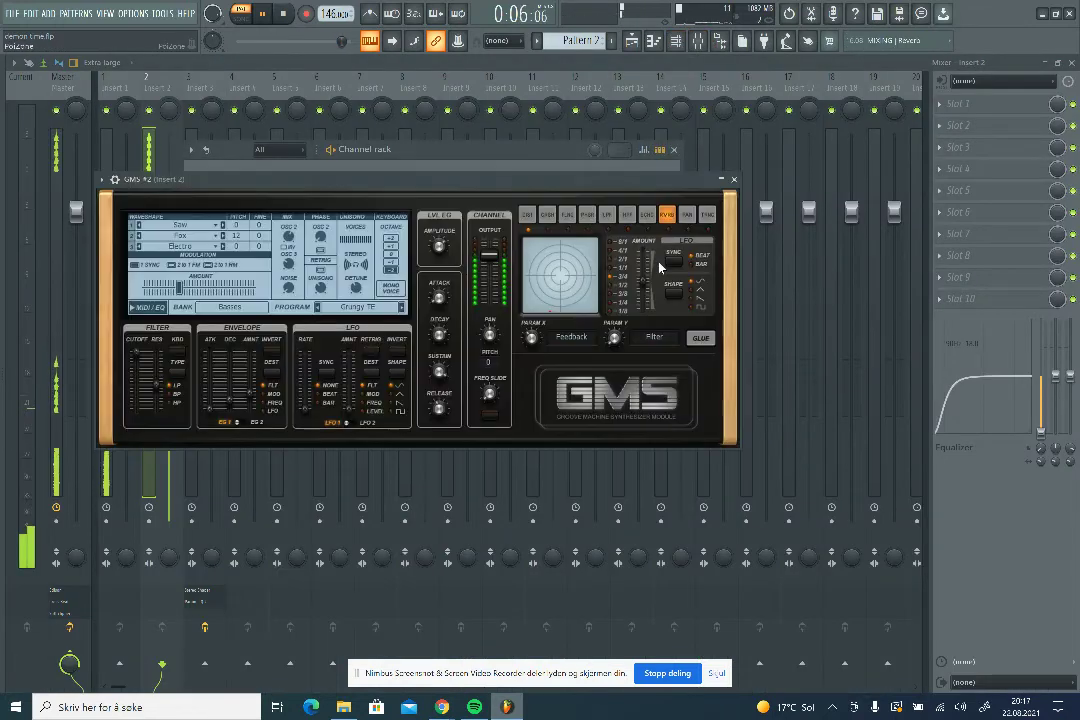
{"action": "left_click", "coordinate": [526, 214]}
Stop Pattern 2, switch to Pattern 3 and play its PoiZone melody in the piano roll
{"action": "left_click", "coordinate": [668, 44]}
{"action": "key", "text": "space"}
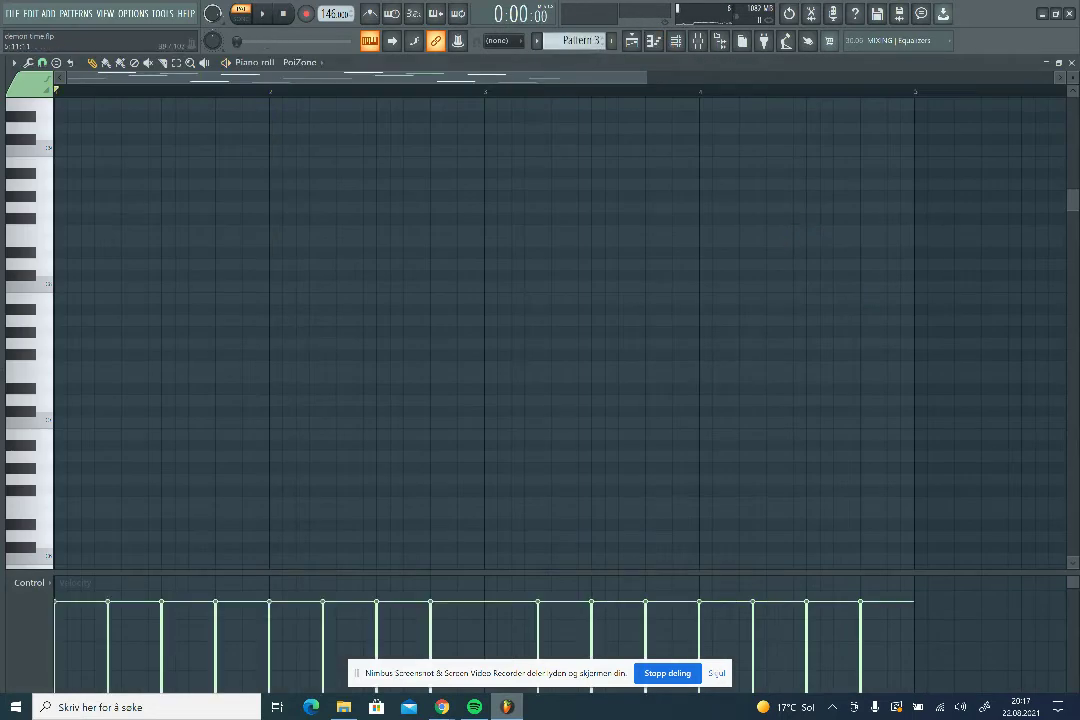
{"action": "left_click_drag", "start_coordinate": [1073, 201], "coordinate": [1073, 332]}
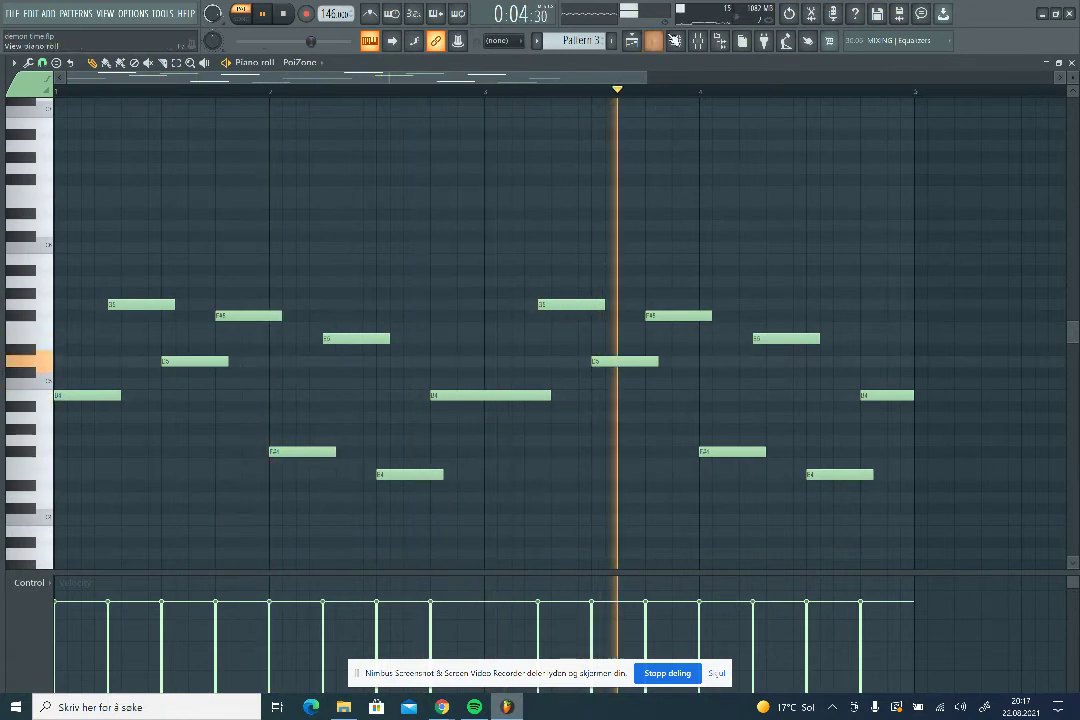
Inspect the PoiZone synth and the Fruity Stereo Shaper and Fruity parametric EQ 2 on mixer insert 3, ending with playback stopped in the piano roll
{"action": "left_click", "coordinate": [653, 40]}
{"action": "left_click", "coordinate": [281, 260]}
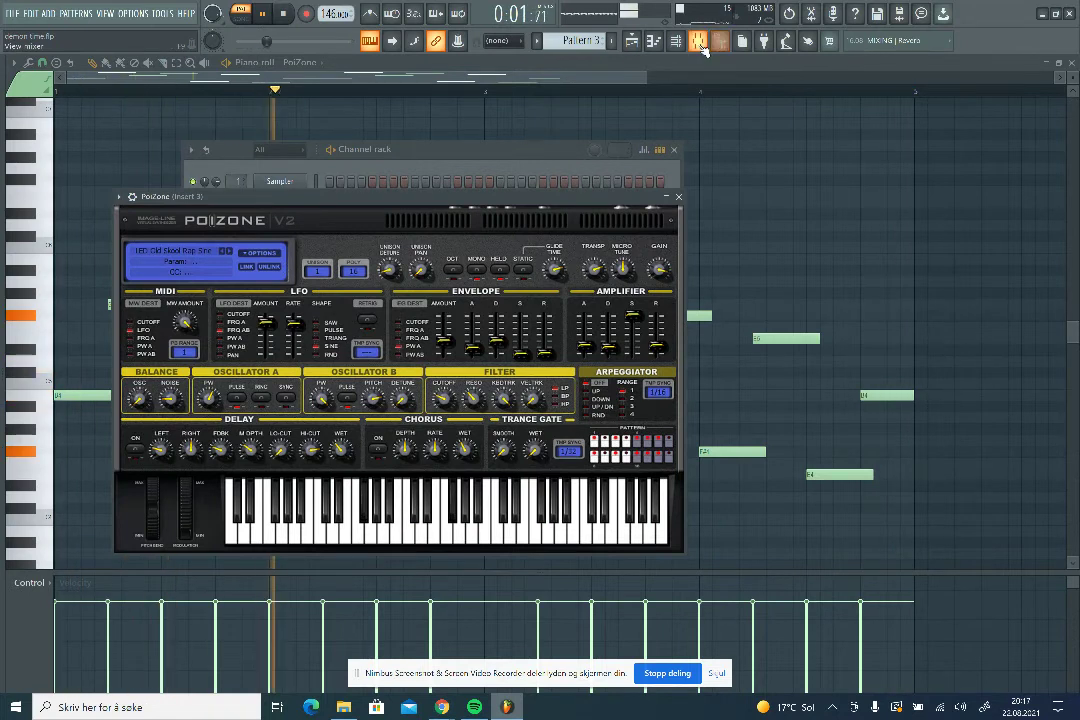
{"action": "left_click", "coordinate": [700, 45]}
{"action": "left_click", "coordinate": [980, 107]}
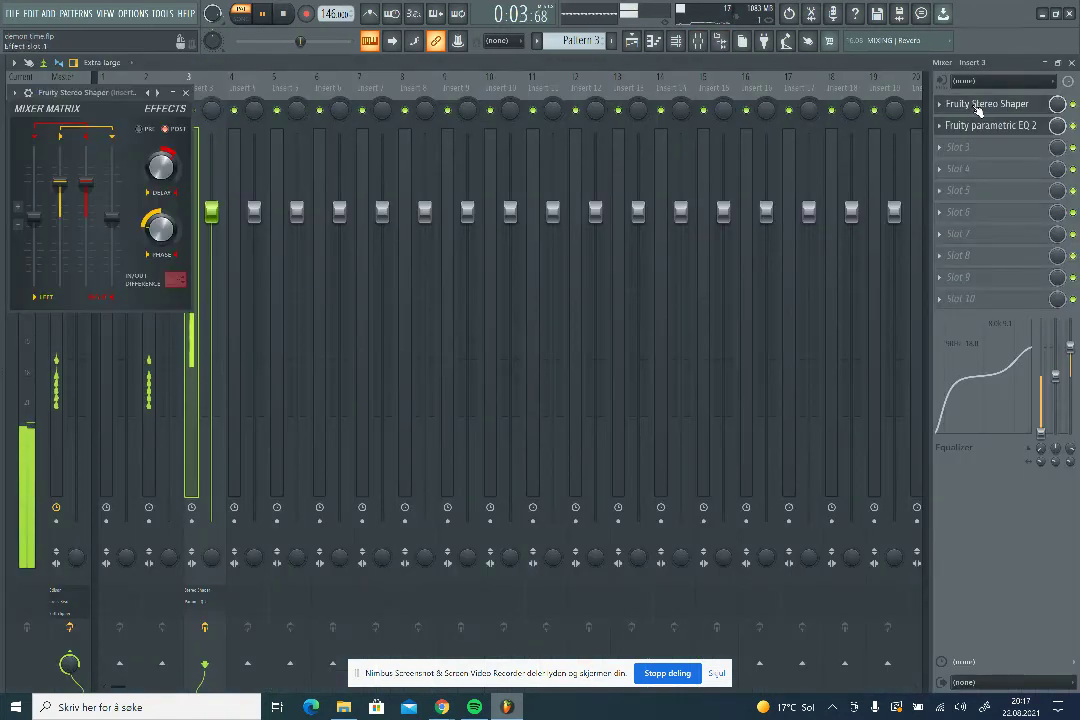
{"action": "left_click", "coordinate": [988, 127]}
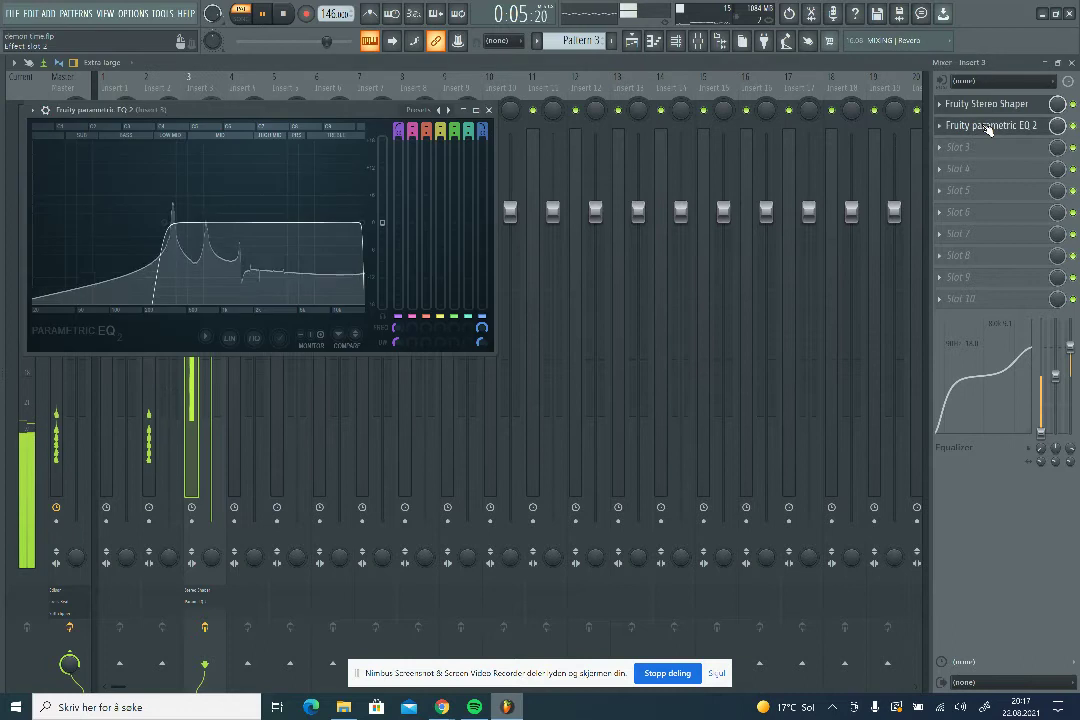
{"action": "left_click", "coordinate": [656, 43]}
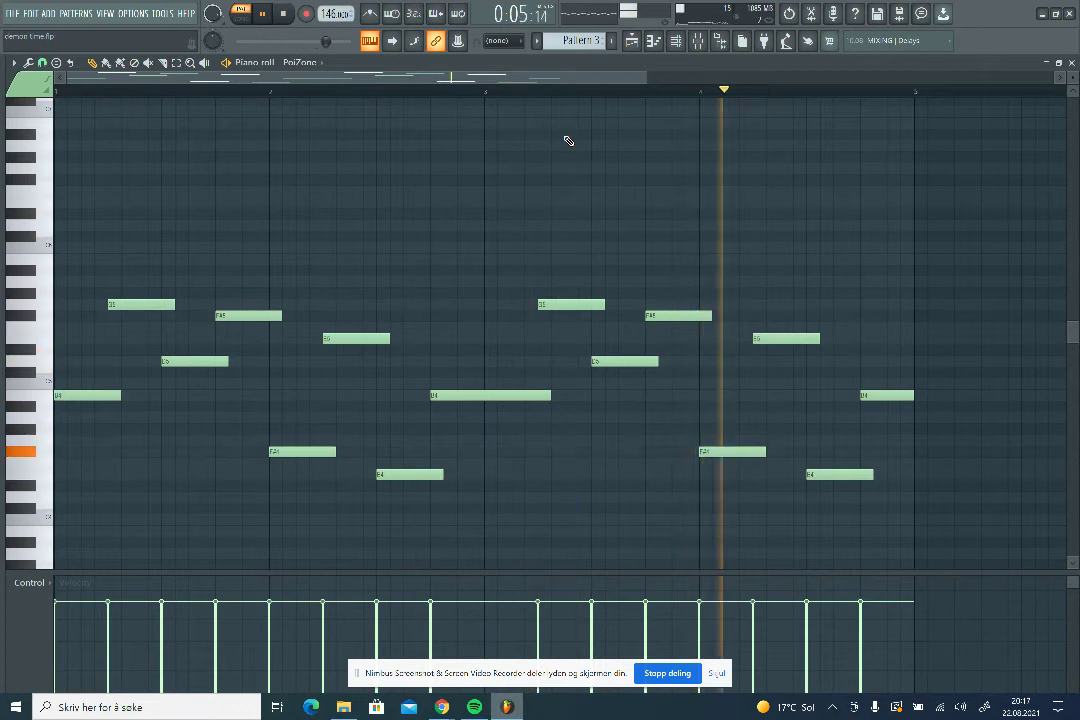
{"action": "key", "text": "space"}
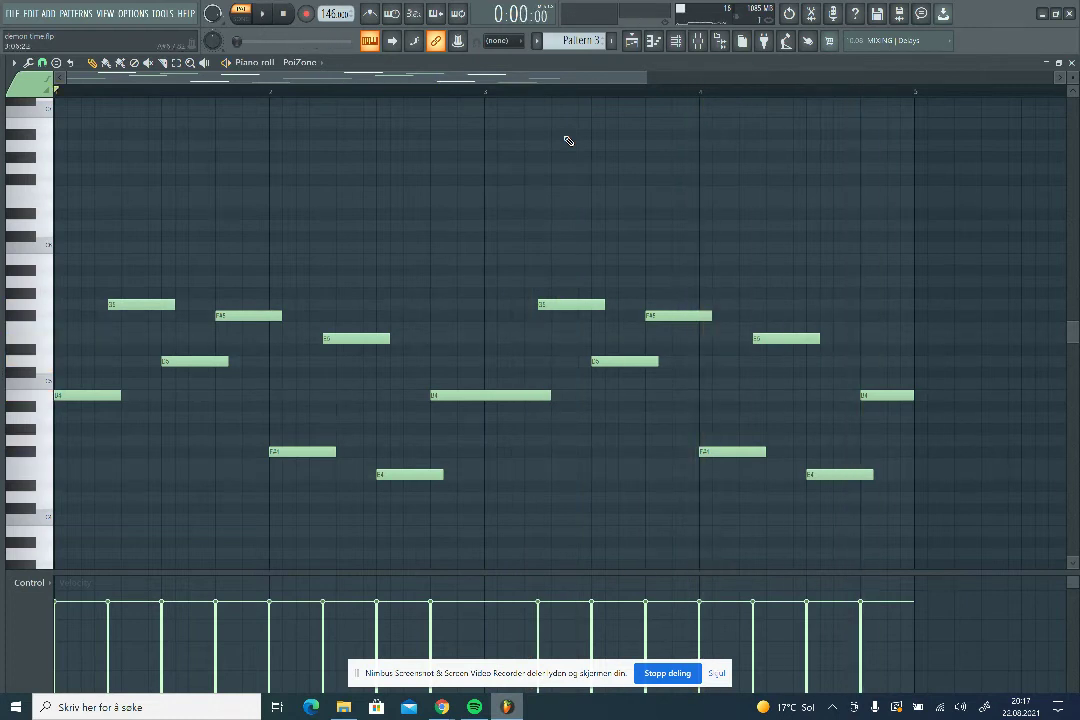
Switch to Pattern 4 and play its GMS #3 notes in the piano roll
{"action": "scroll", "coordinate": [585, 40], "scroll_direction": "down", "scroll_amount": 1}
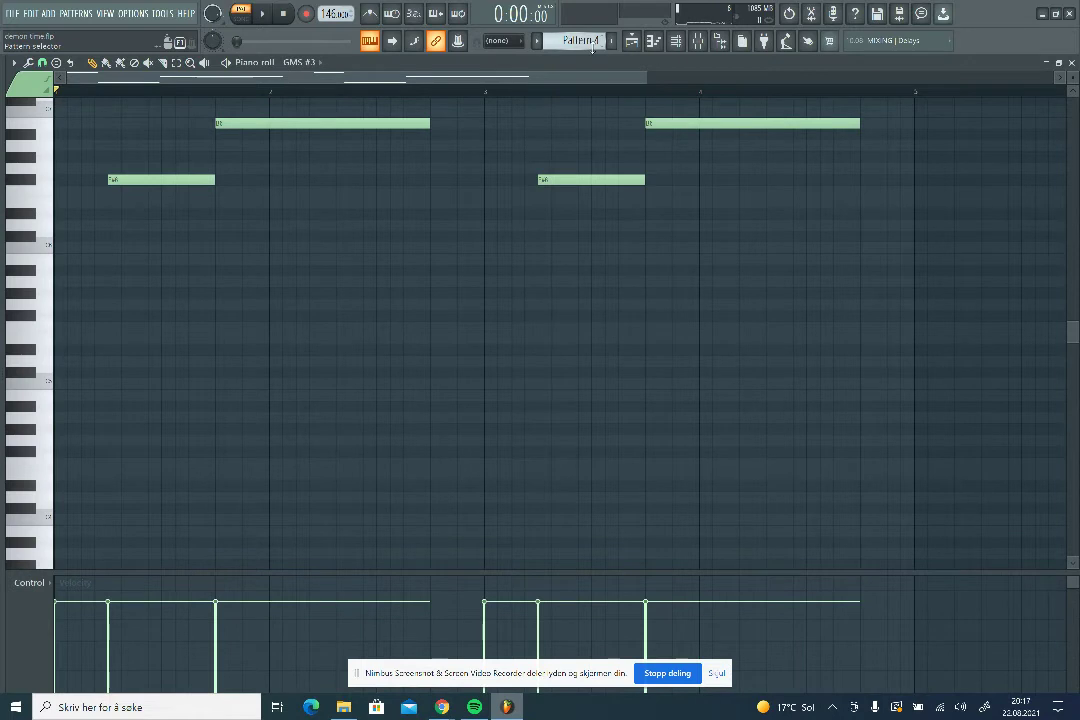
{"action": "scroll", "coordinate": [1076, 345], "scroll_direction": "up", "scroll_amount": 3}
{"action": "key", "text": "space"}
Open the GMS #3 synth from the channel rack to view its settings, and return to the piano roll
{"action": "left_click", "coordinate": [677, 43]}
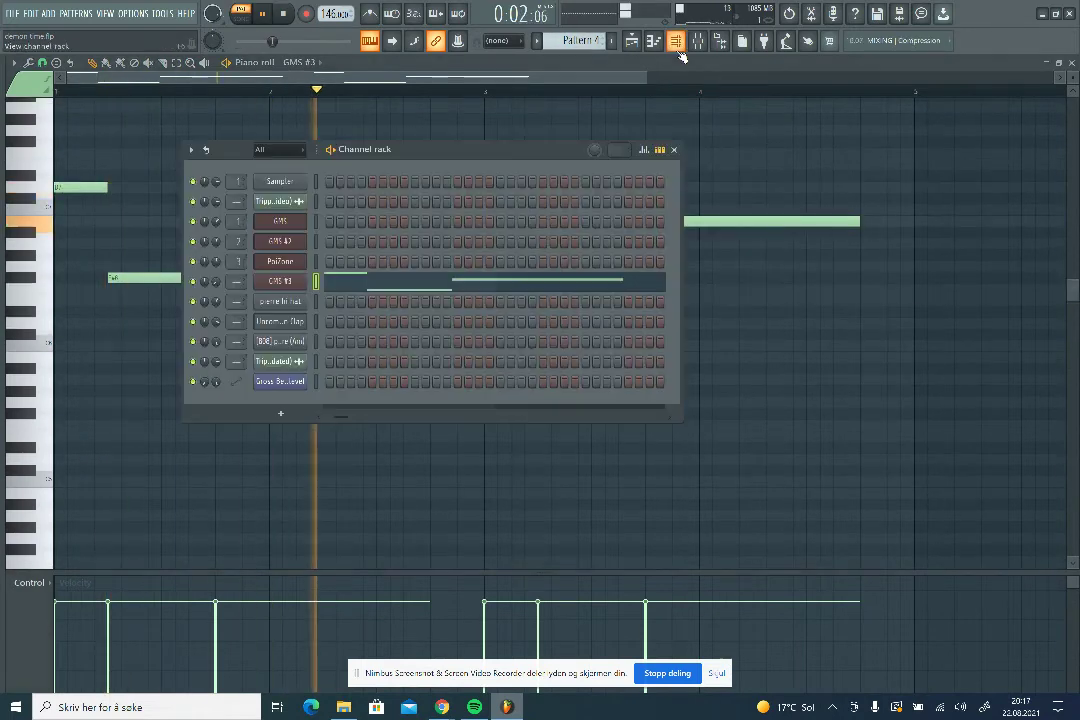
{"action": "left_click", "coordinate": [294, 281]}
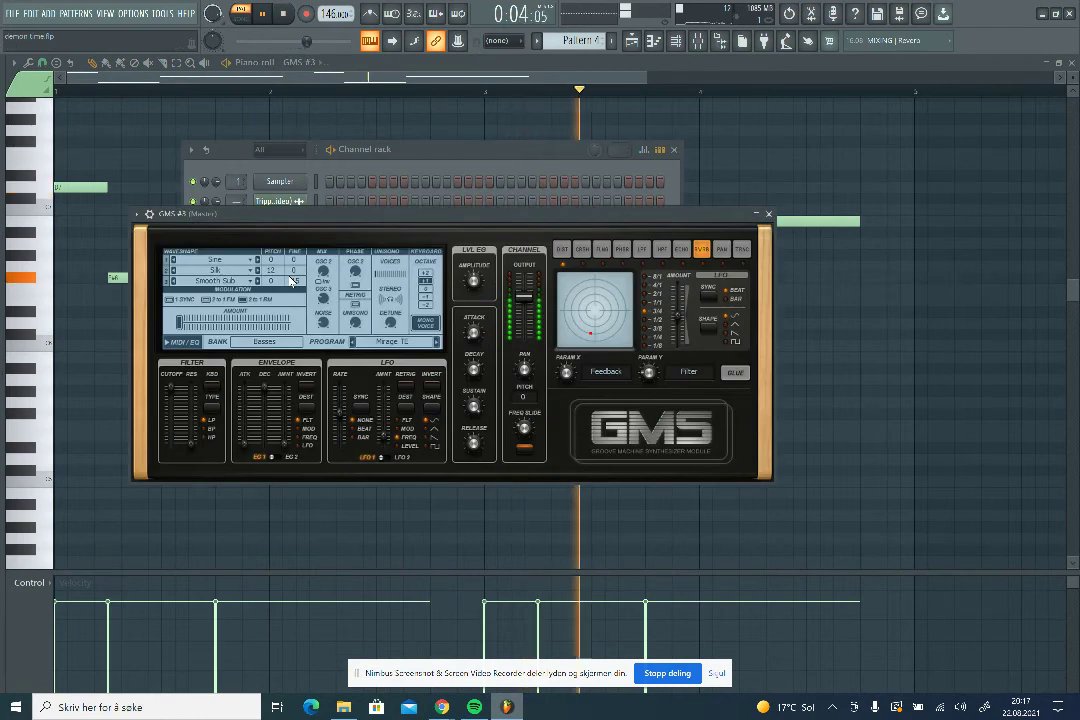
{"action": "left_click", "coordinate": [705, 66]}
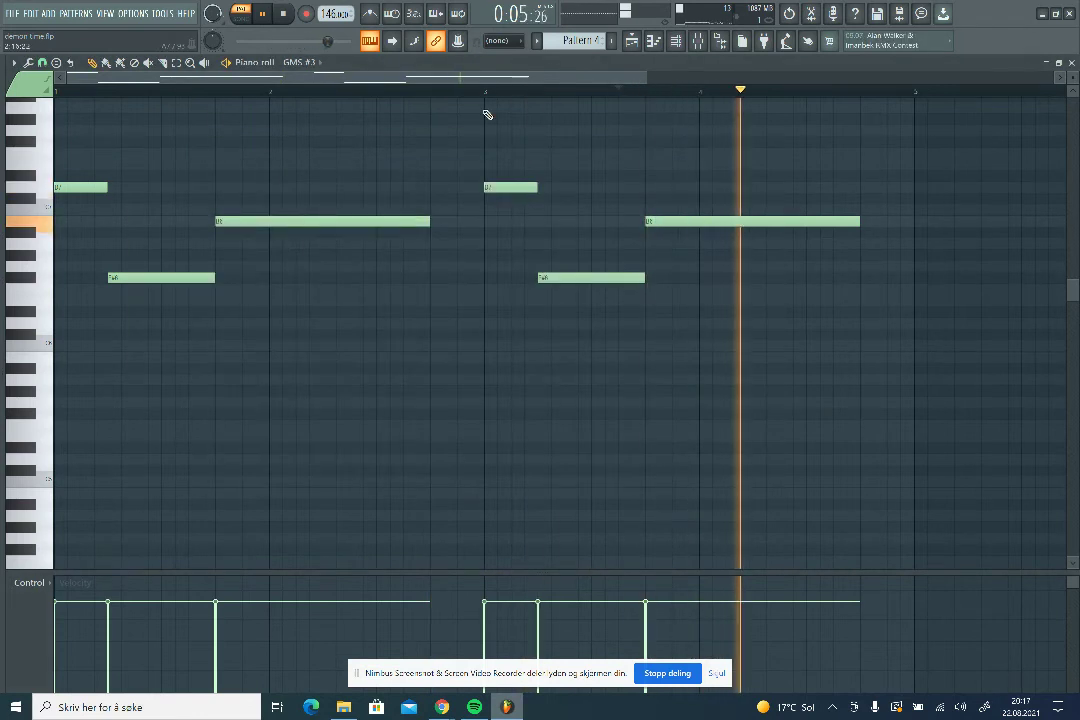
View the mixer while Pattern 4 plays, return to the GMS #3 piano roll and stop playback
{"action": "left_click", "coordinate": [697, 40]}
{"action": "left_click", "coordinate": [652, 40]}
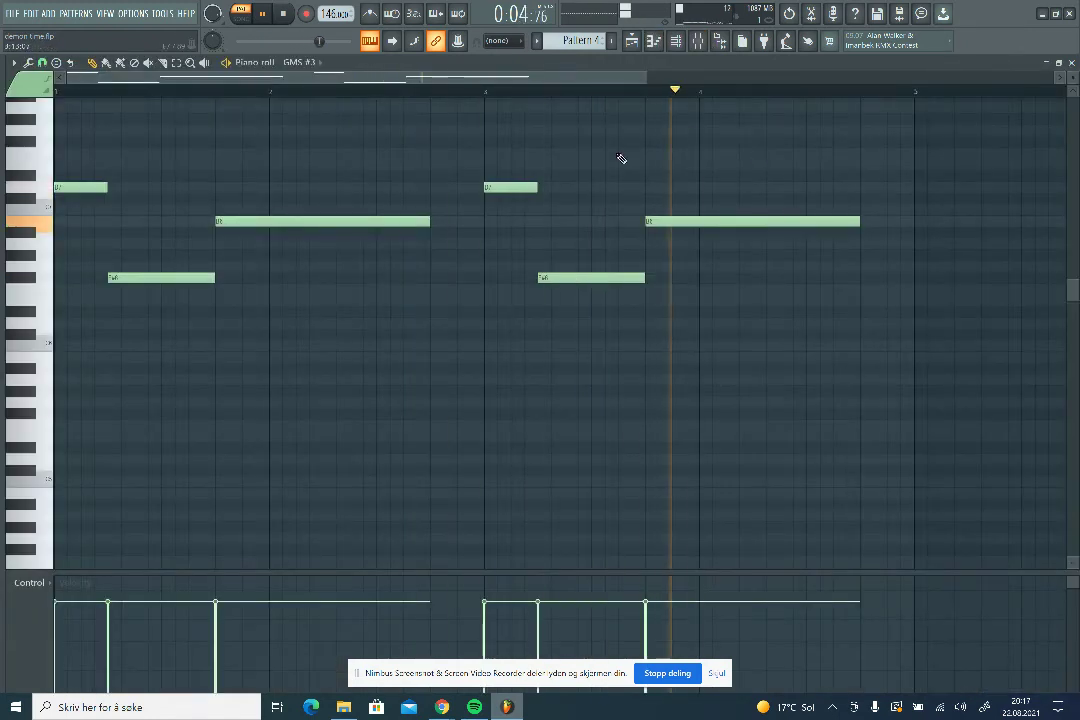
{"action": "key", "text": "space"}
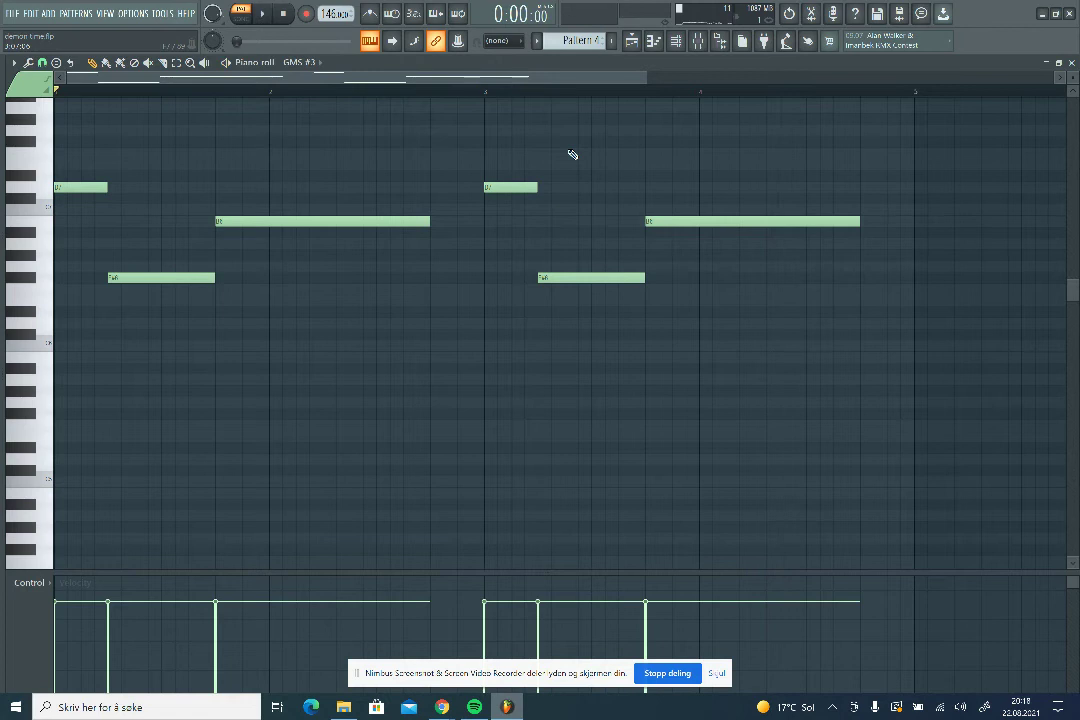
Play Pattern 5's pierre hi hat notes and Pattern 6's Uncommon Clap notes in the piano roll, ending with playback stopped
{"action": "scroll", "coordinate": [575, 46], "scroll_direction": "down", "scroll_amount": 1}
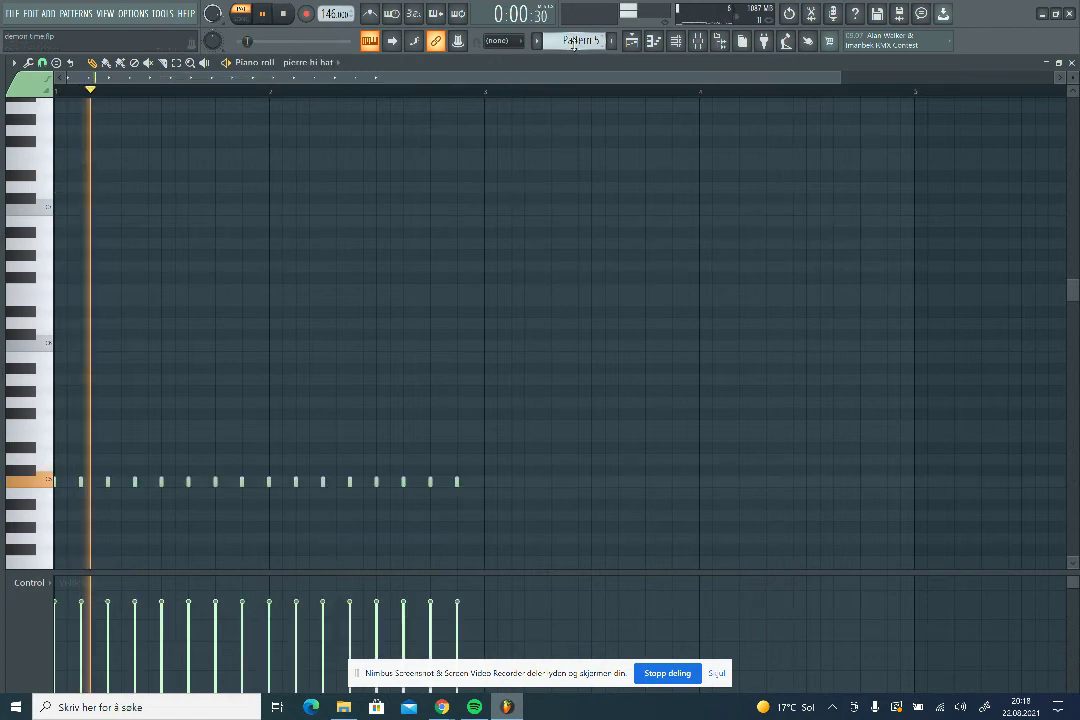
{"action": "scroll", "coordinate": [988, 176], "scroll_direction": "down", "scroll_amount": 2}
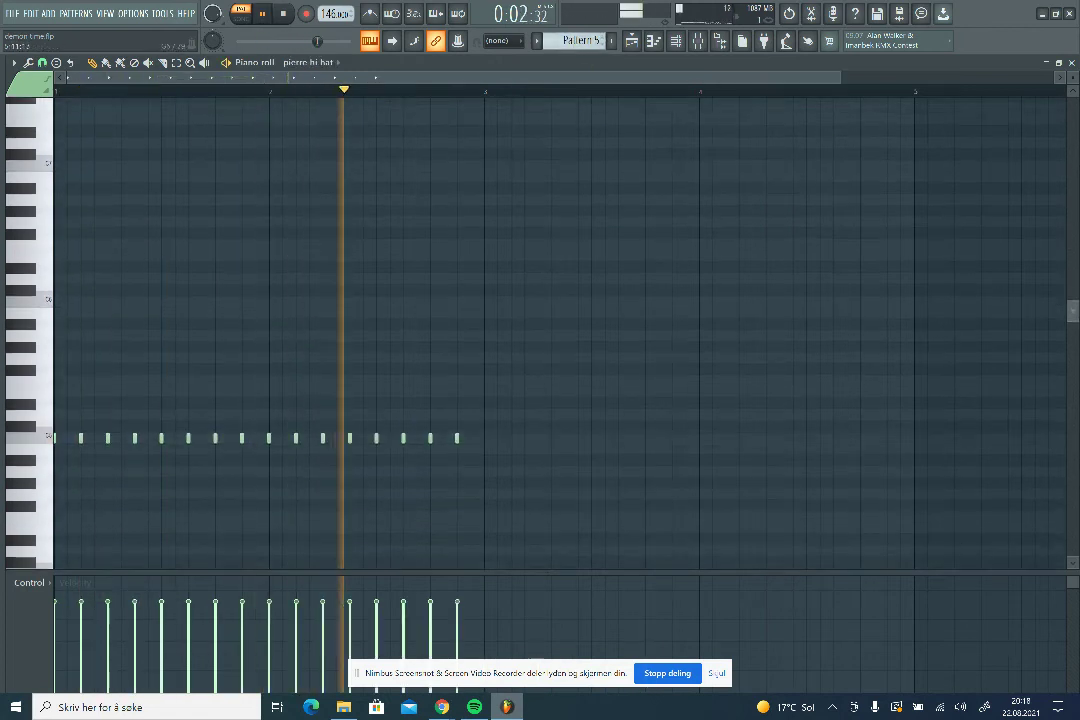
{"action": "scroll", "coordinate": [798, 301], "scroll_direction": "down", "scroll_amount": 1}
{"action": "key", "text": "space"}
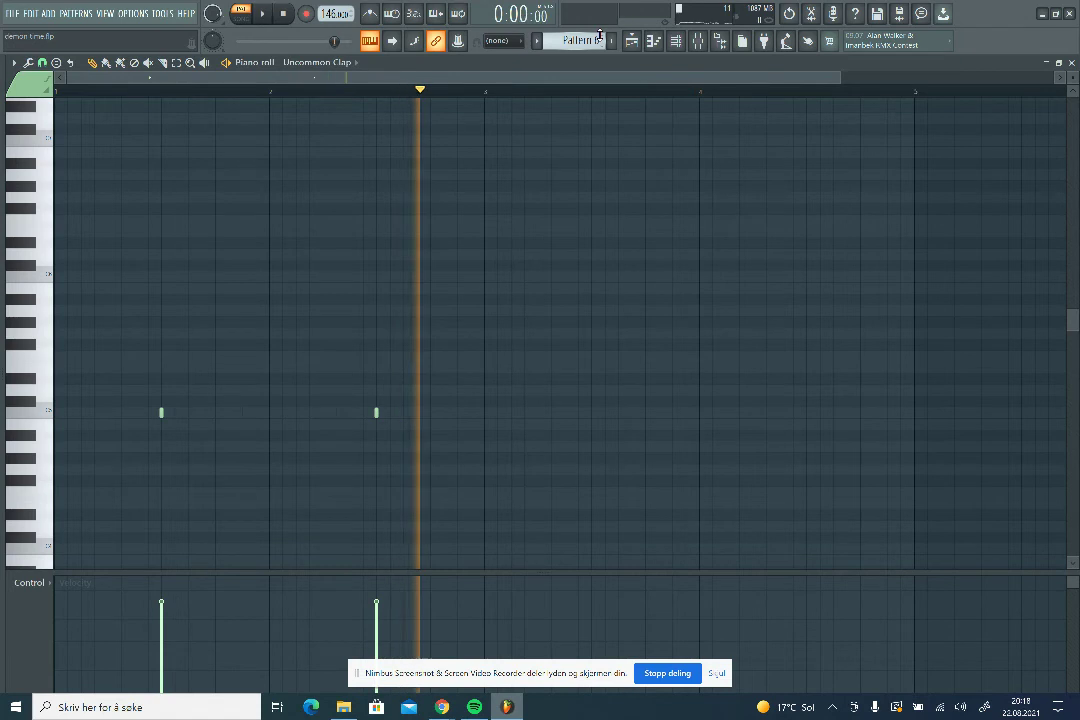
Play the [808] pierre (Am) bass notes of Pattern 7 and Pattern 8 in the piano roll, stopping playback after each
{"action": "scroll", "coordinate": [593, 42], "scroll_direction": "down", "scroll_amount": 1}
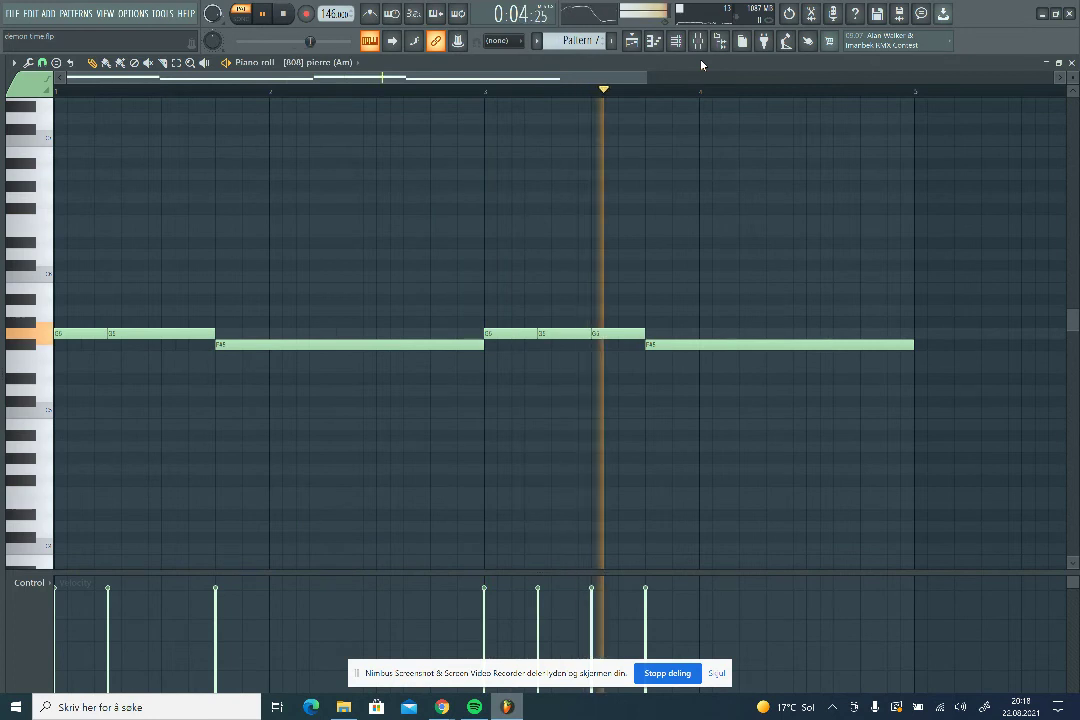
{"action": "key", "text": "space"}
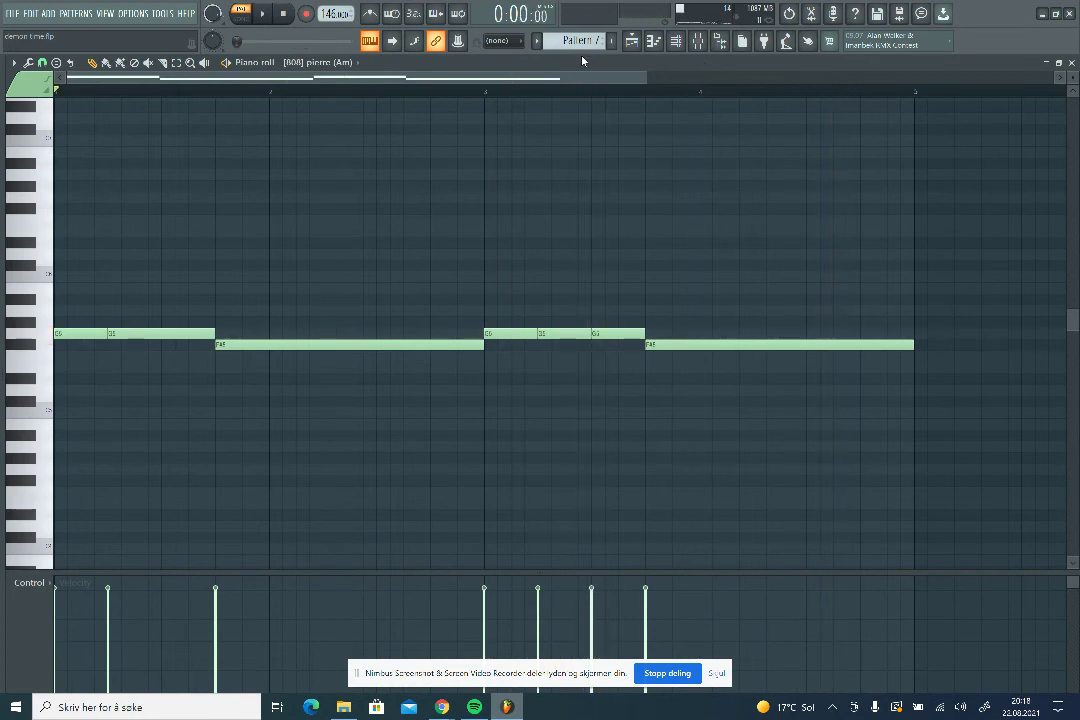
{"action": "scroll", "coordinate": [581, 42], "scroll_direction": "down", "scroll_amount": 1}
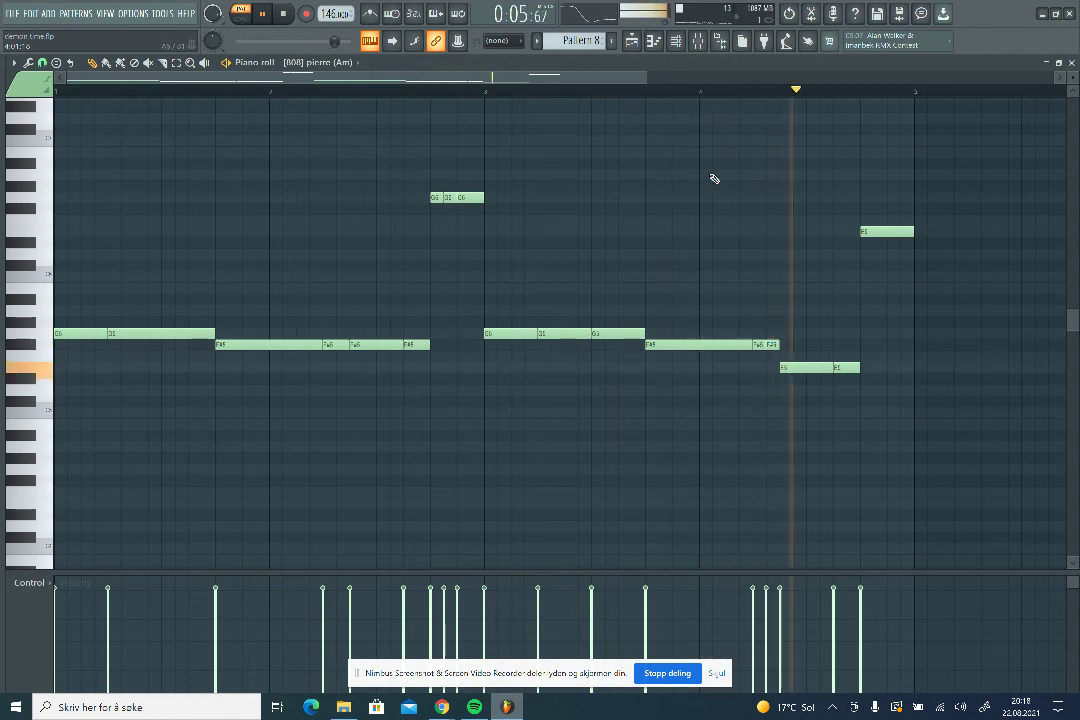
{"action": "key", "text": "space"}
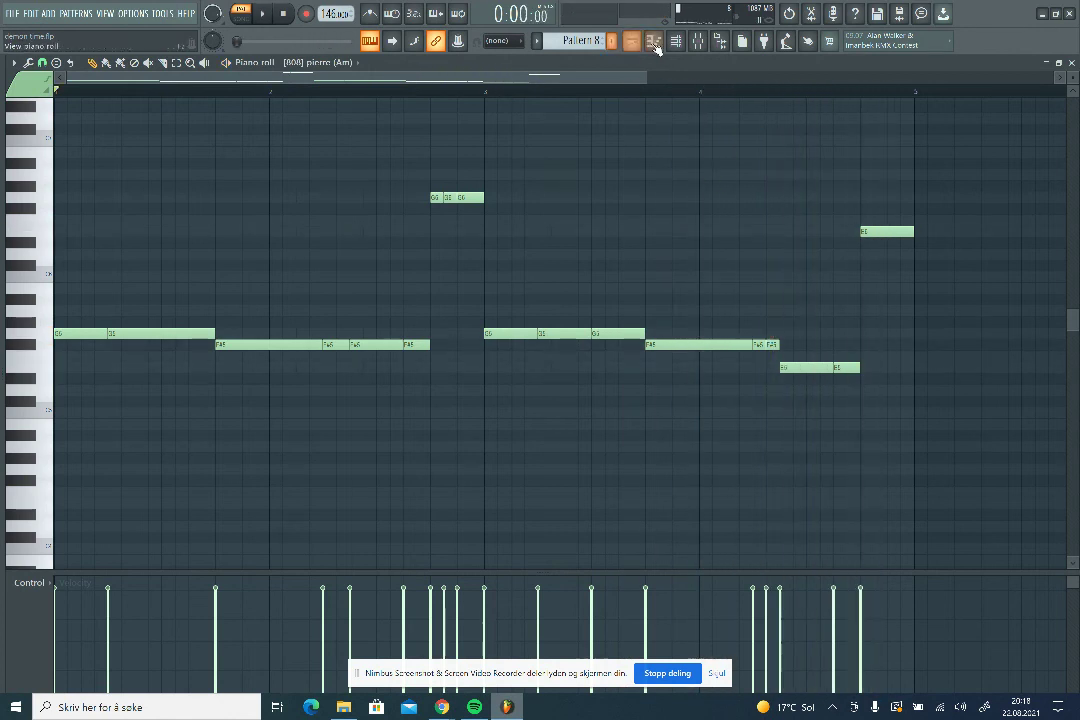
Open the [808] pierre (Am) channel from the channel rack to view its volume envelope settings
{"action": "left_click", "coordinate": [668, 44]}
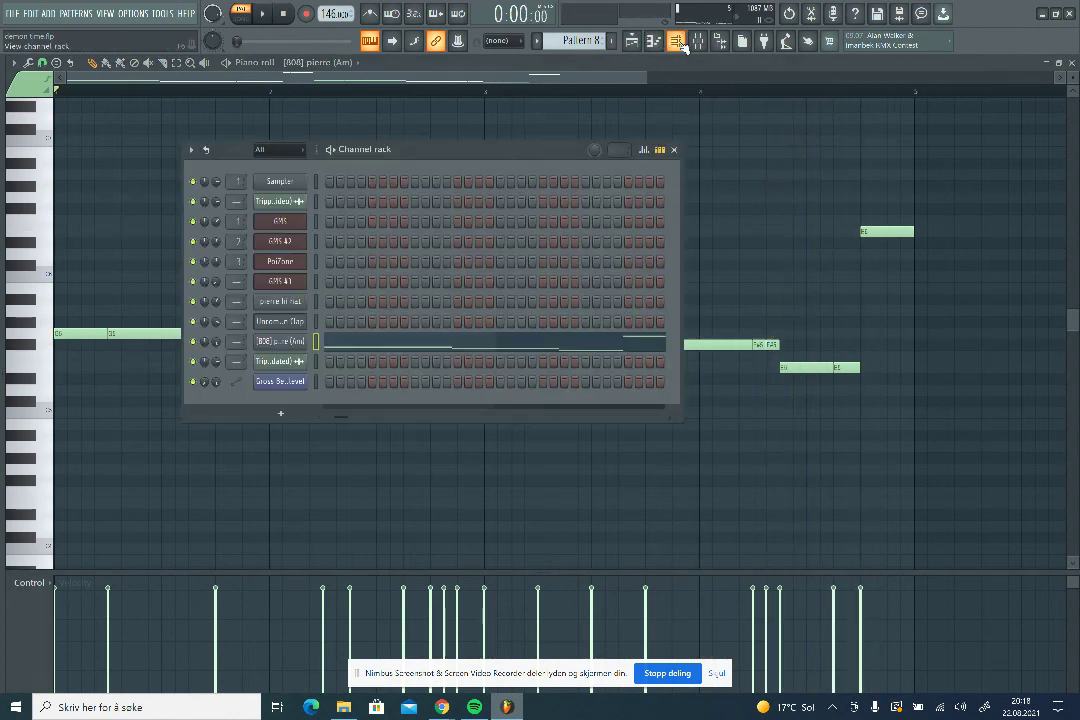
{"action": "left_click", "coordinate": [277, 337]}
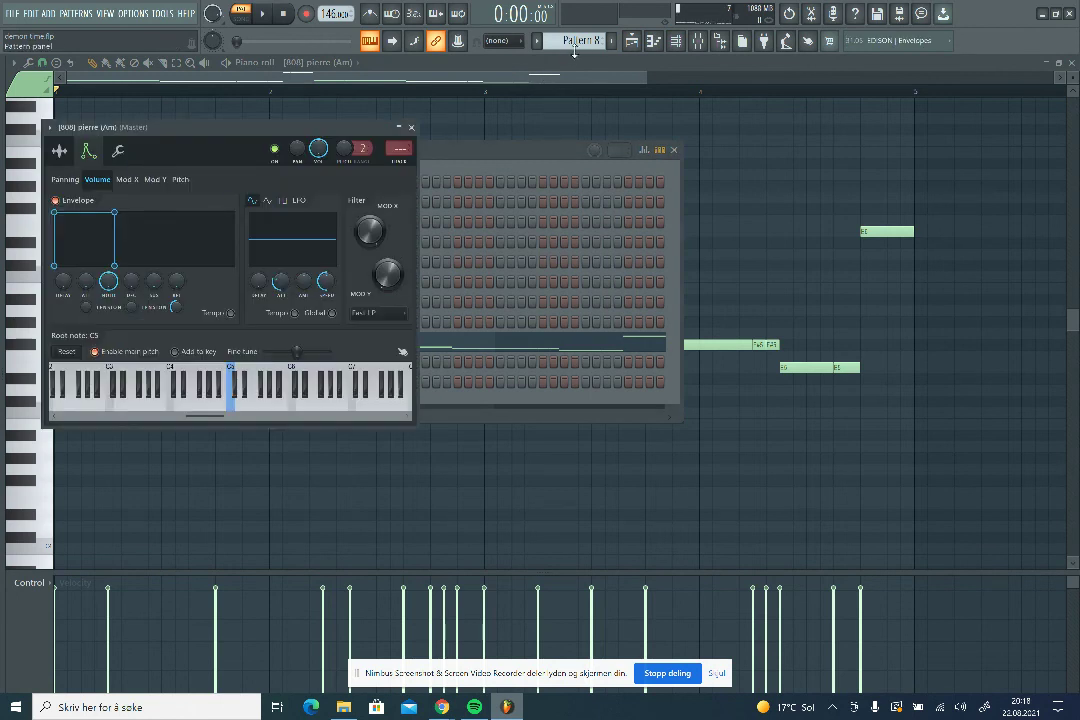